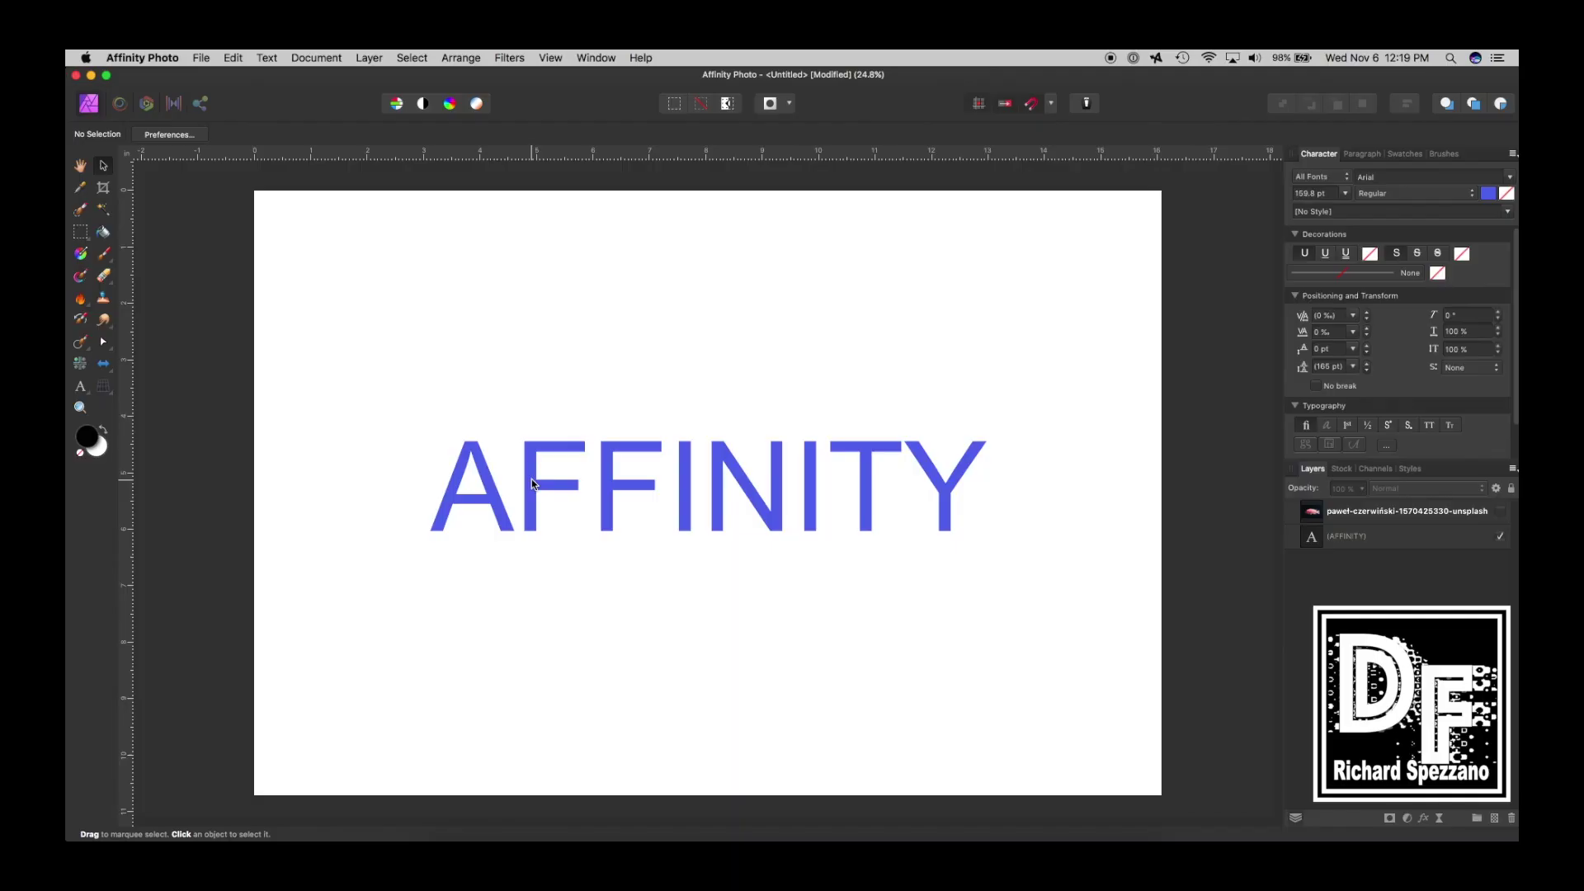
Raise the AFFINITY text toward the canvas centre, undoing the trial slant so it stays upright
click(531, 483)
drag(529, 482, 533, 383)
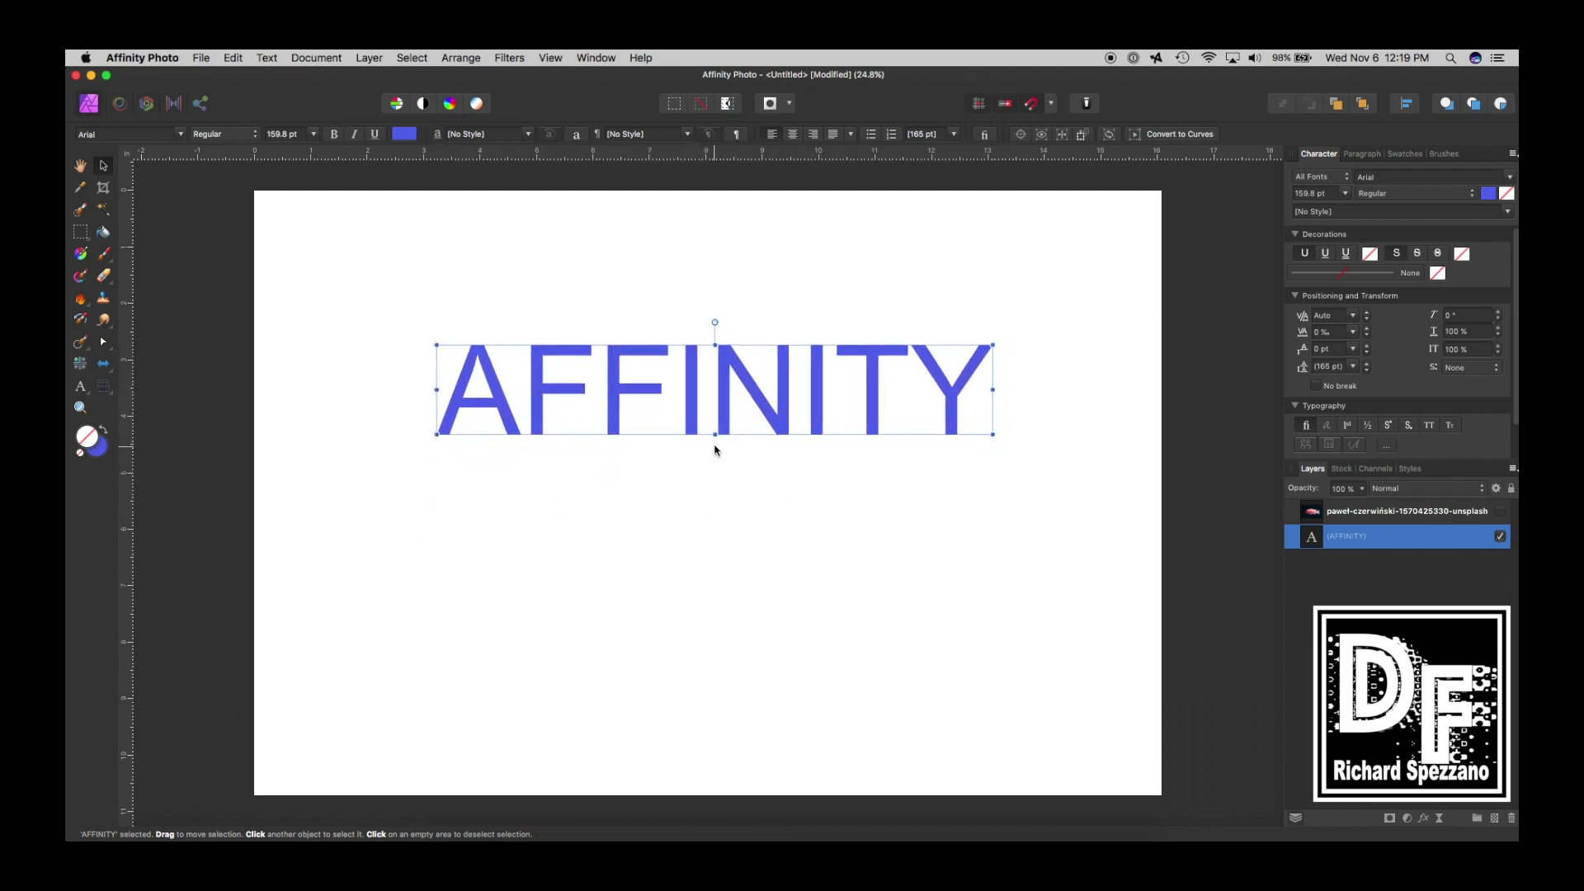
mouse_move(715, 442)
mouse_down()
mouse_move(775, 442)
mouse_move(665, 442)
mouse_move(707, 438)
mouse_up()
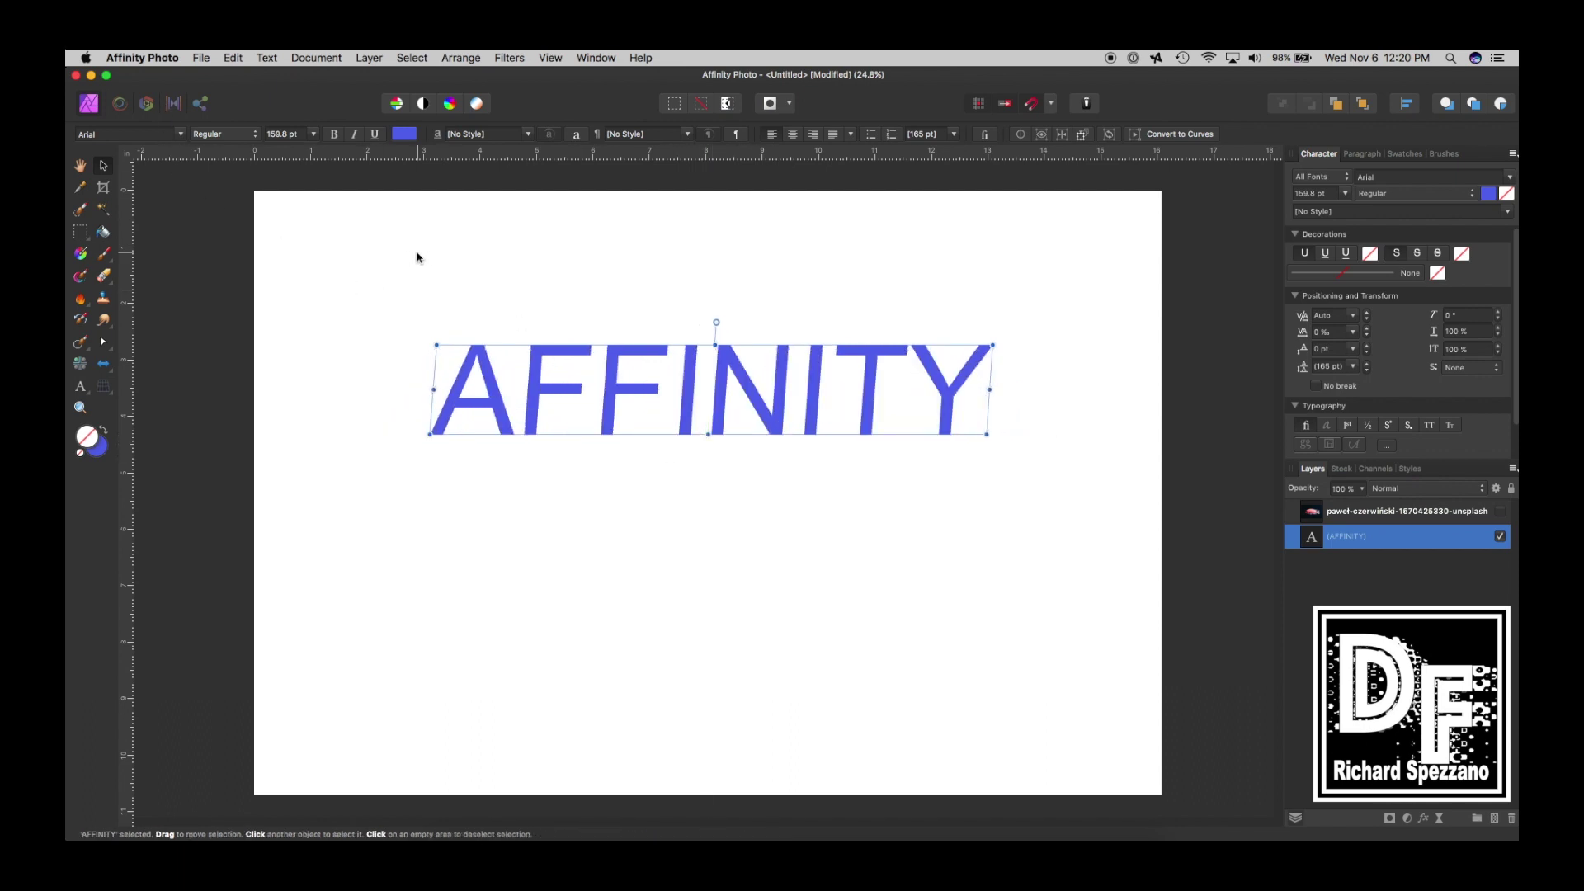
mouse_move(486, 385)
mouse_down()
mouse_move(488, 434)
mouse_move(489, 417)
mouse_up()
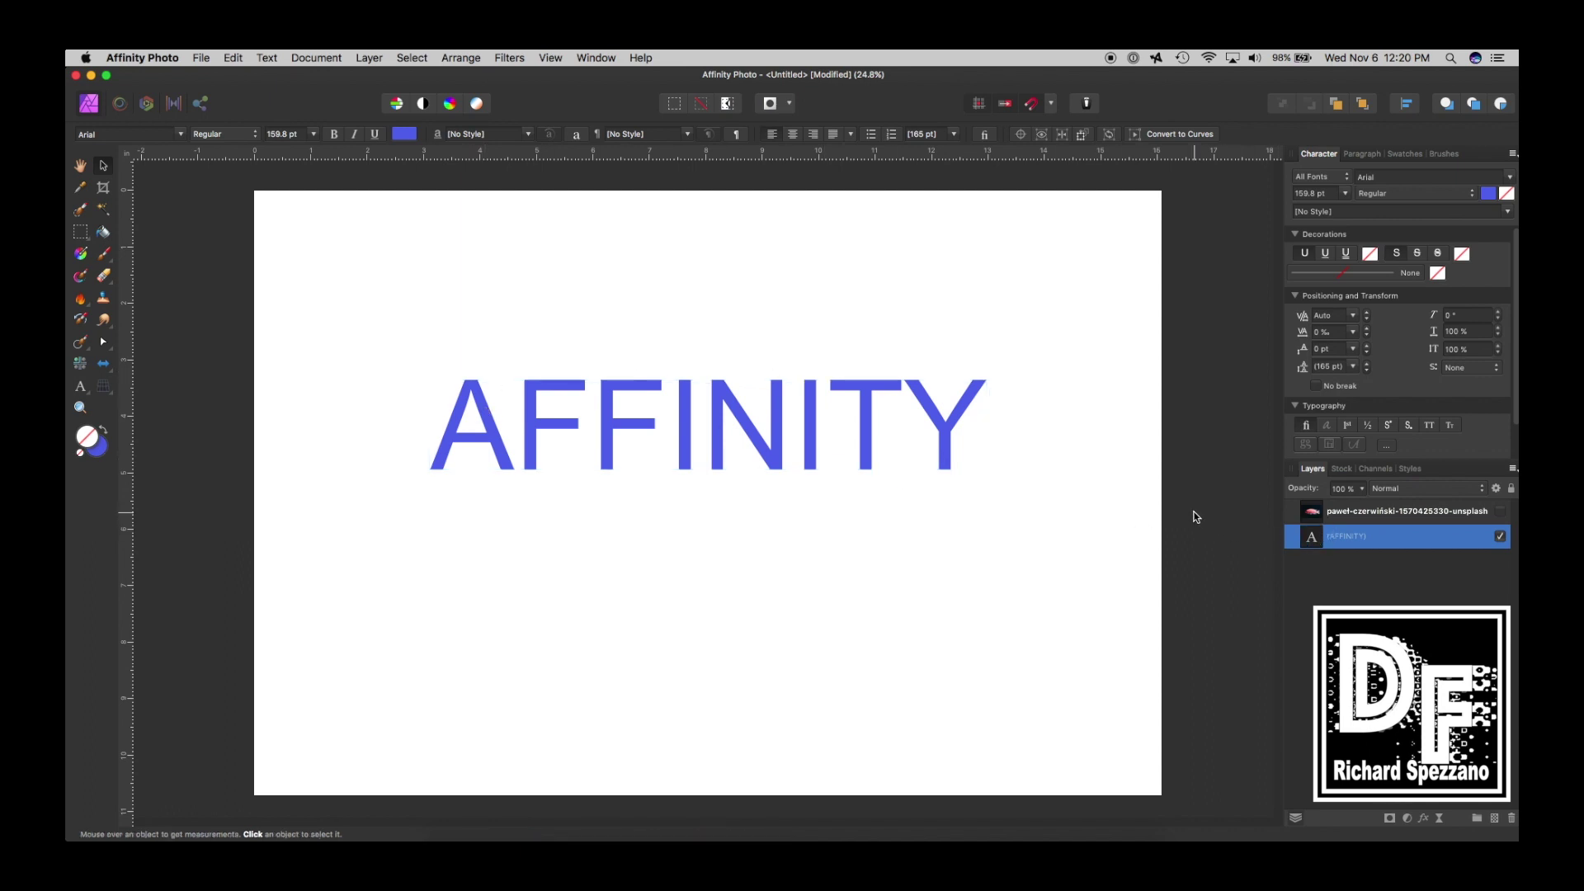
Duplicate the AFFINITY layer, hide the original, and mesh-warp the copy into a bowed, arched, tapered shape
key(super+j)
click(1500, 562)
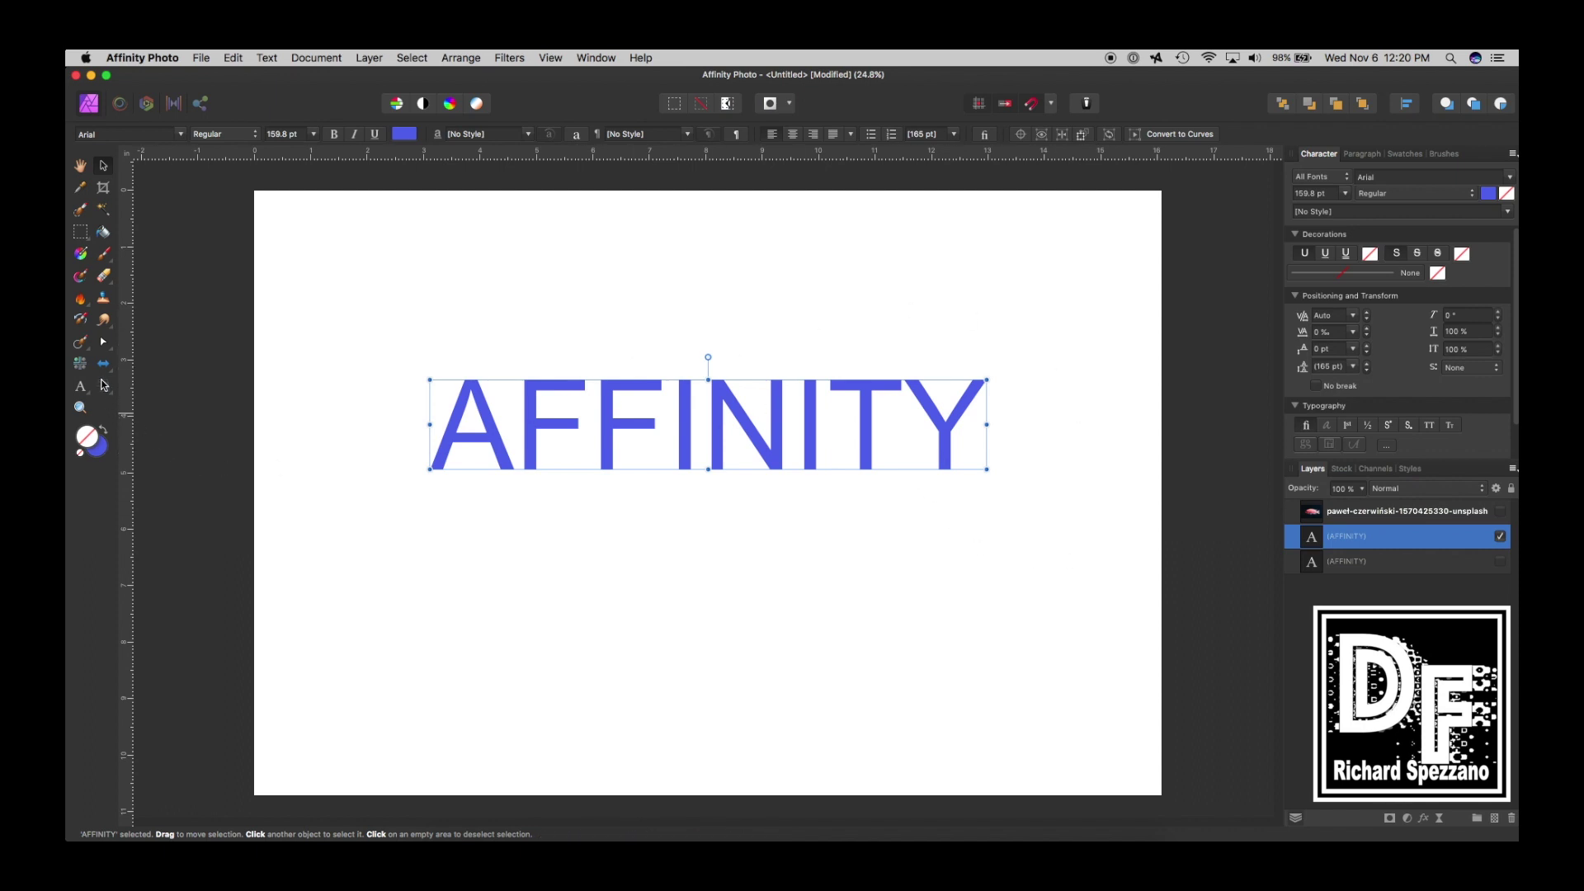
drag(104, 384, 140, 394)
mouse_move(629, 476)
mouse_down()
mouse_move(591, 498)
mouse_move(627, 501)
mouse_up()
drag(812, 382, 1059, 386)
drag(985, 310, 956, 334)
drag(1061, 417, 1005, 443)
click(314, 348)
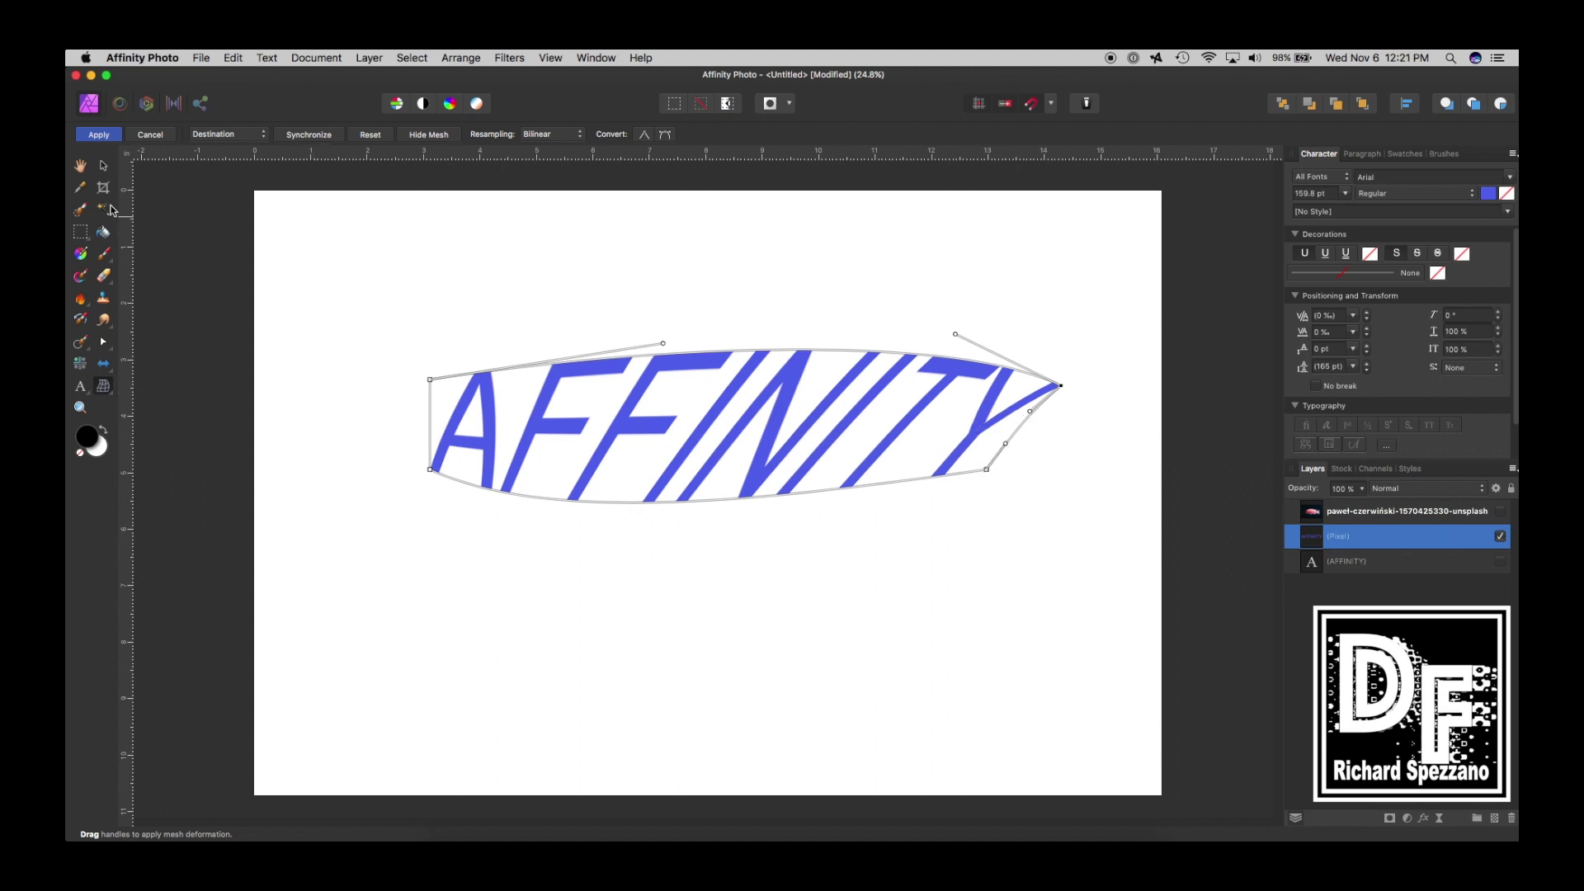
click(107, 135)
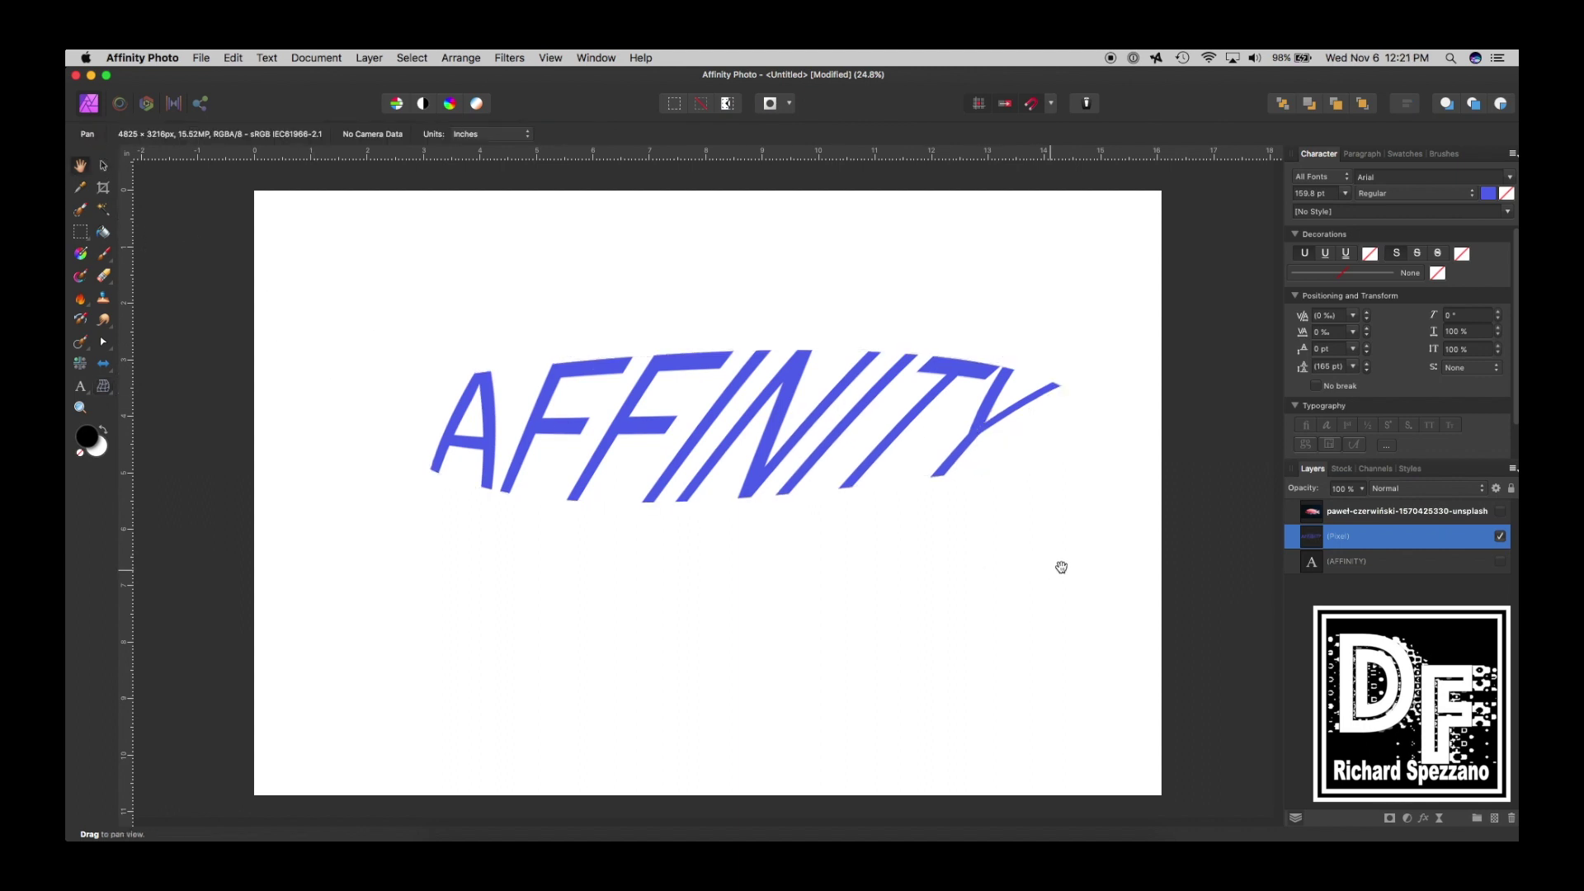
Delete the warped pixel layer and make a fresh visible duplicate of the AFFINITY text
click(1310, 541)
key(Delete)
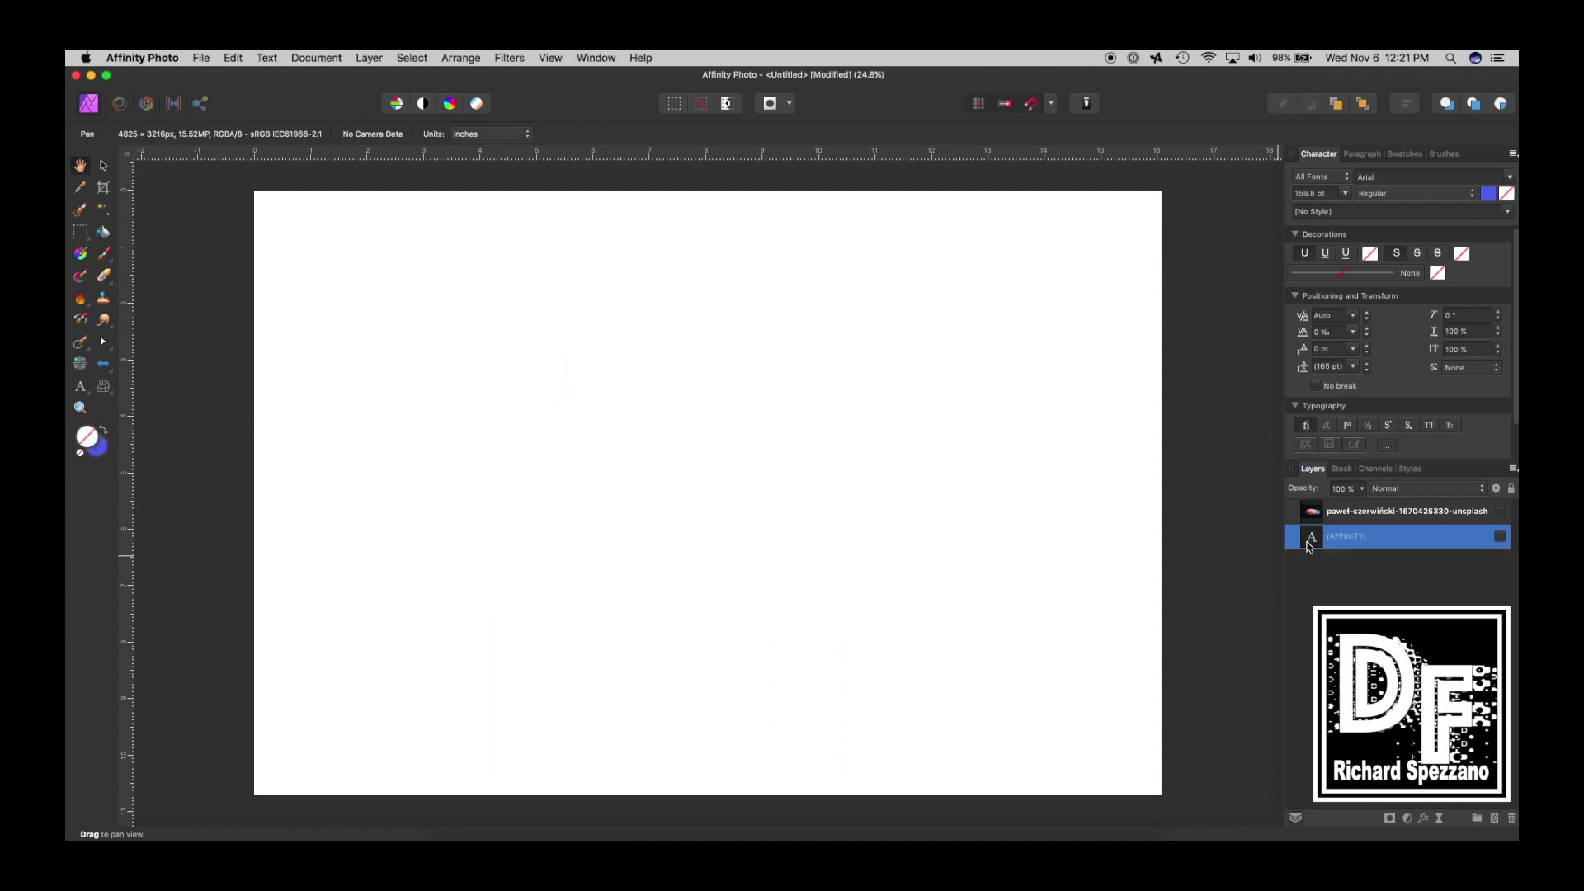
key(super+j)
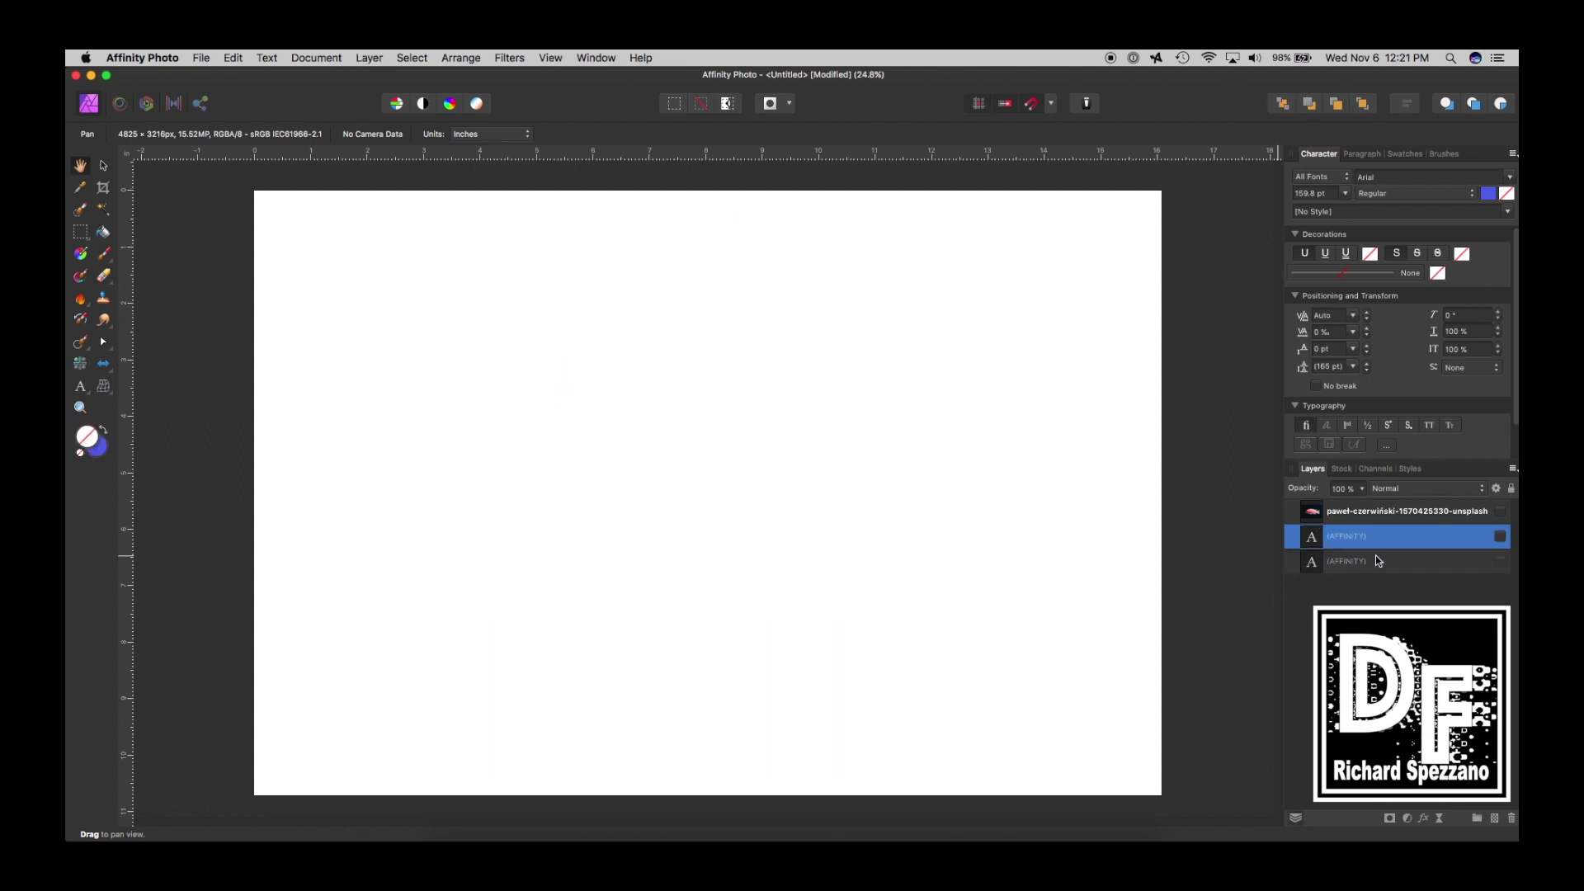
click(1500, 541)
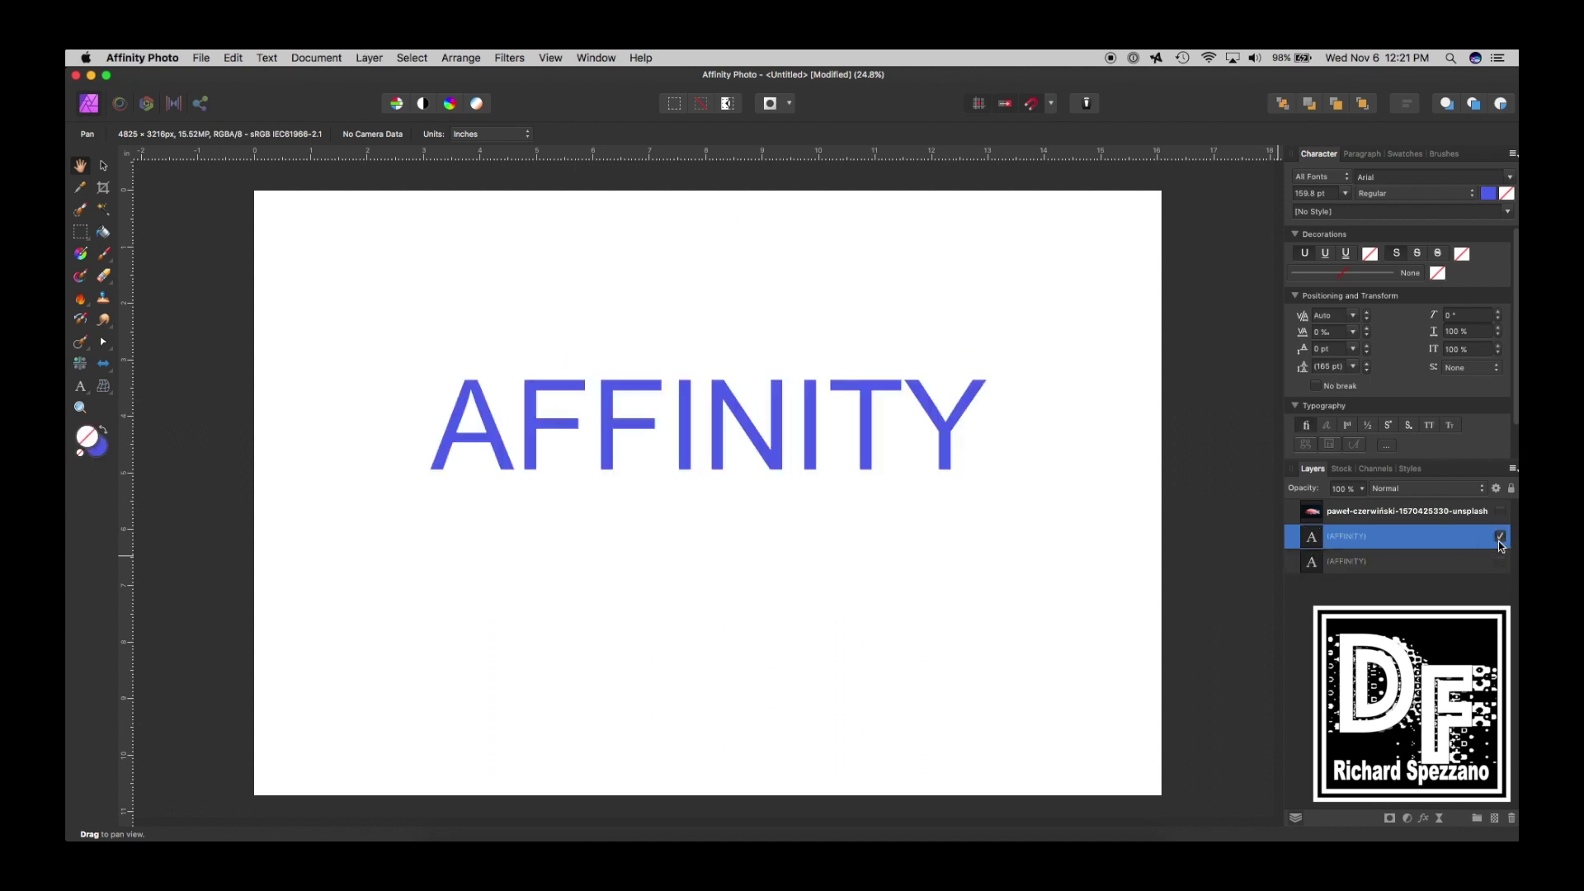
click(103, 165)
mouse_move(535, 415)
mouse_down()
mouse_move(531, 438)
mouse_move(537, 412)
mouse_up()
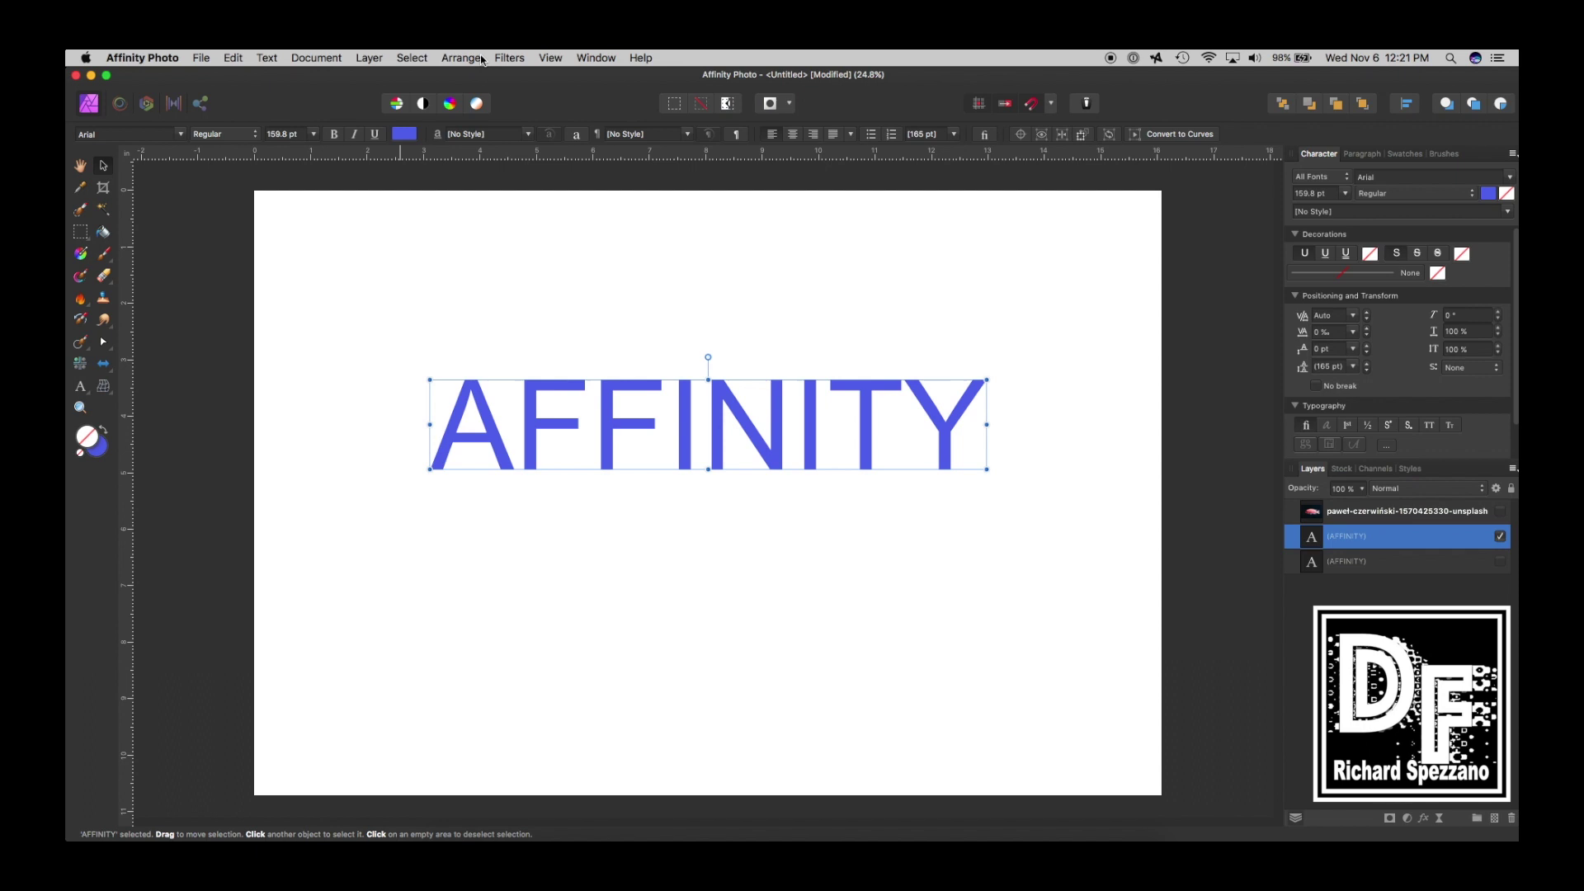
Open Filters > Distort > Shear on the text copy and dismiss the rasterize notice
click(519, 58)
mouse_move(522, 130)
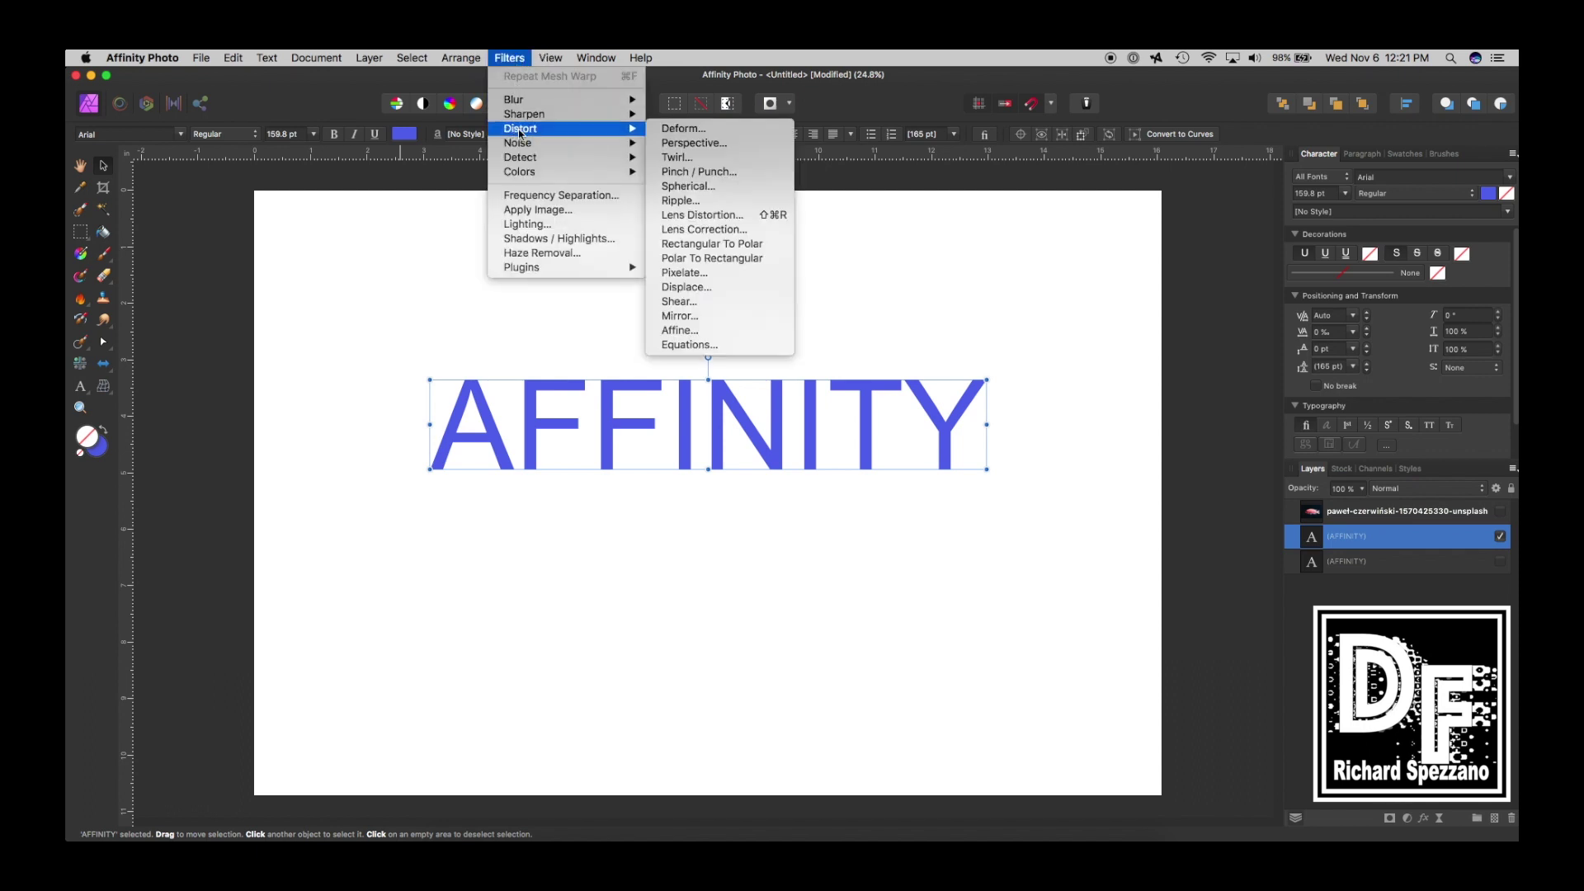
click(681, 303)
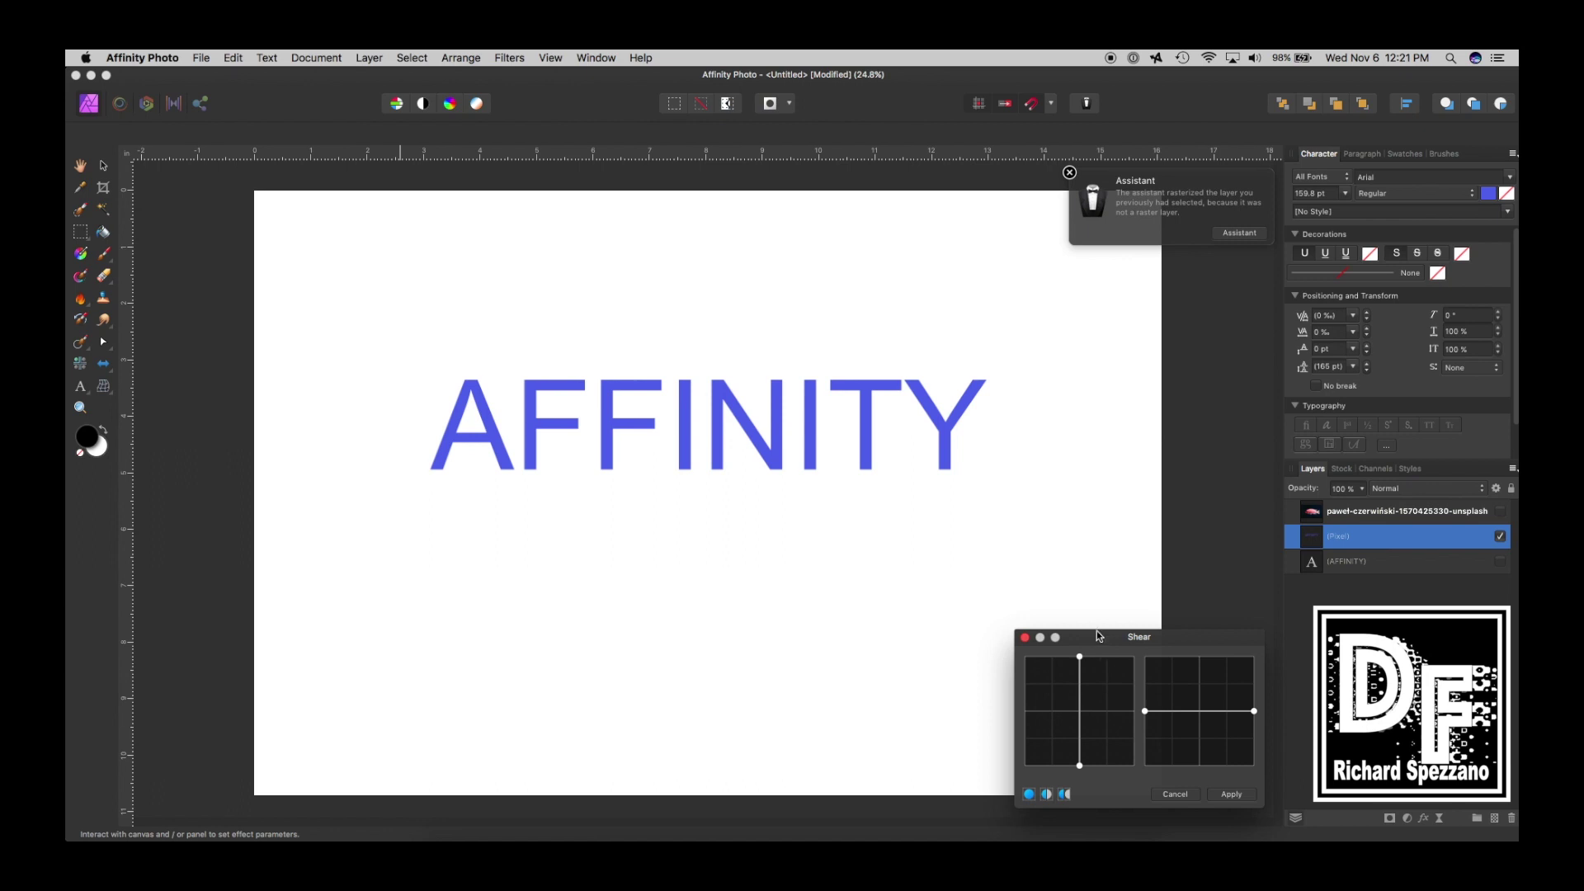
click(1070, 173)
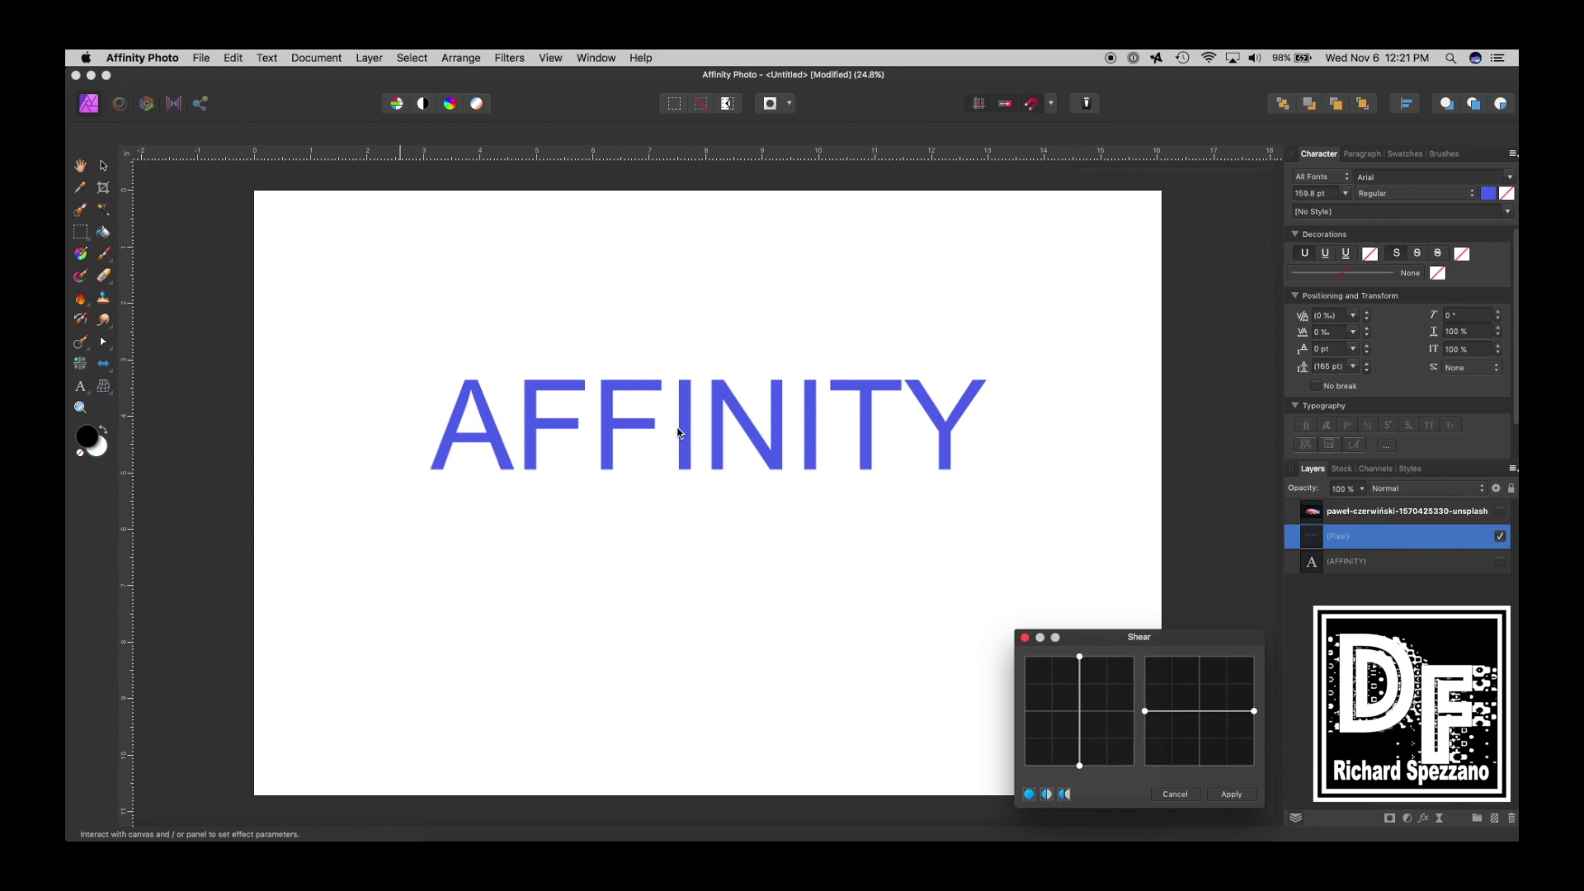
Tilt the text upward to the right and bend the shear curve with an extra lower point into an arc
mouse_move(1254, 713)
mouse_down()
mouse_move(1253, 691)
mouse_move(1201, 717)
mouse_move(1221, 680)
mouse_move(1172, 699)
mouse_move(1179, 728)
mouse_move(1195, 716)
mouse_move(1175, 690)
mouse_move(1254, 715)
mouse_move(1221, 687)
mouse_move(1175, 688)
mouse_move(1146, 718)
mouse_move(1175, 688)
mouse_move(1221, 683)
mouse_move(1175, 687)
mouse_move(1253, 723)
mouse_move(1254, 695)
mouse_up()
drag(1081, 715, 1059, 690)
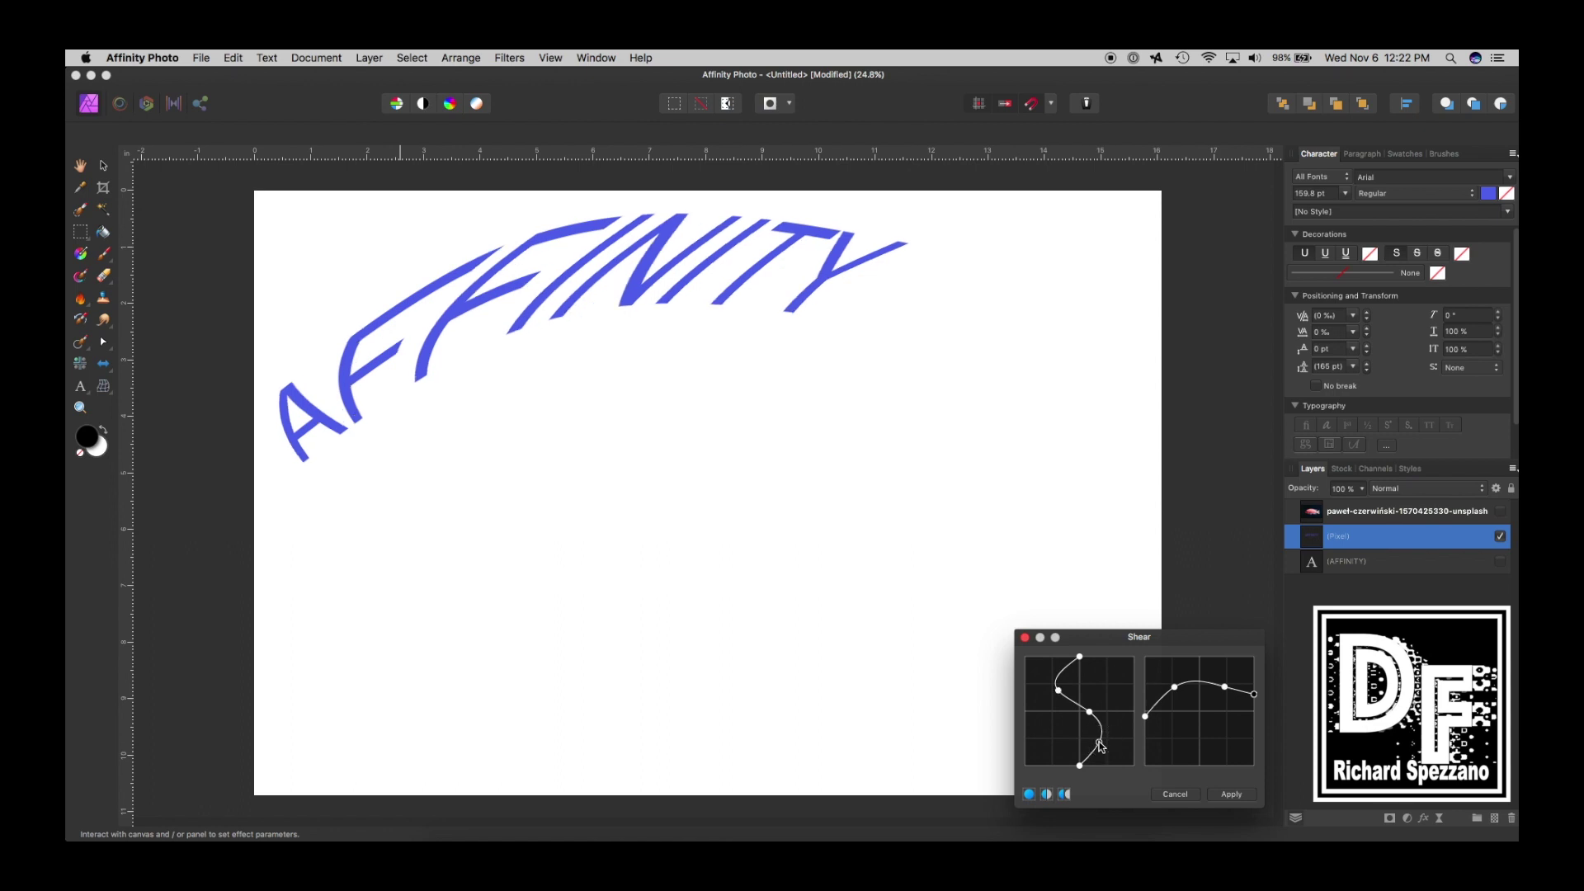
mouse_move(1102, 746)
mouse_down()
mouse_move(1068, 736)
mouse_move(1088, 738)
mouse_up()
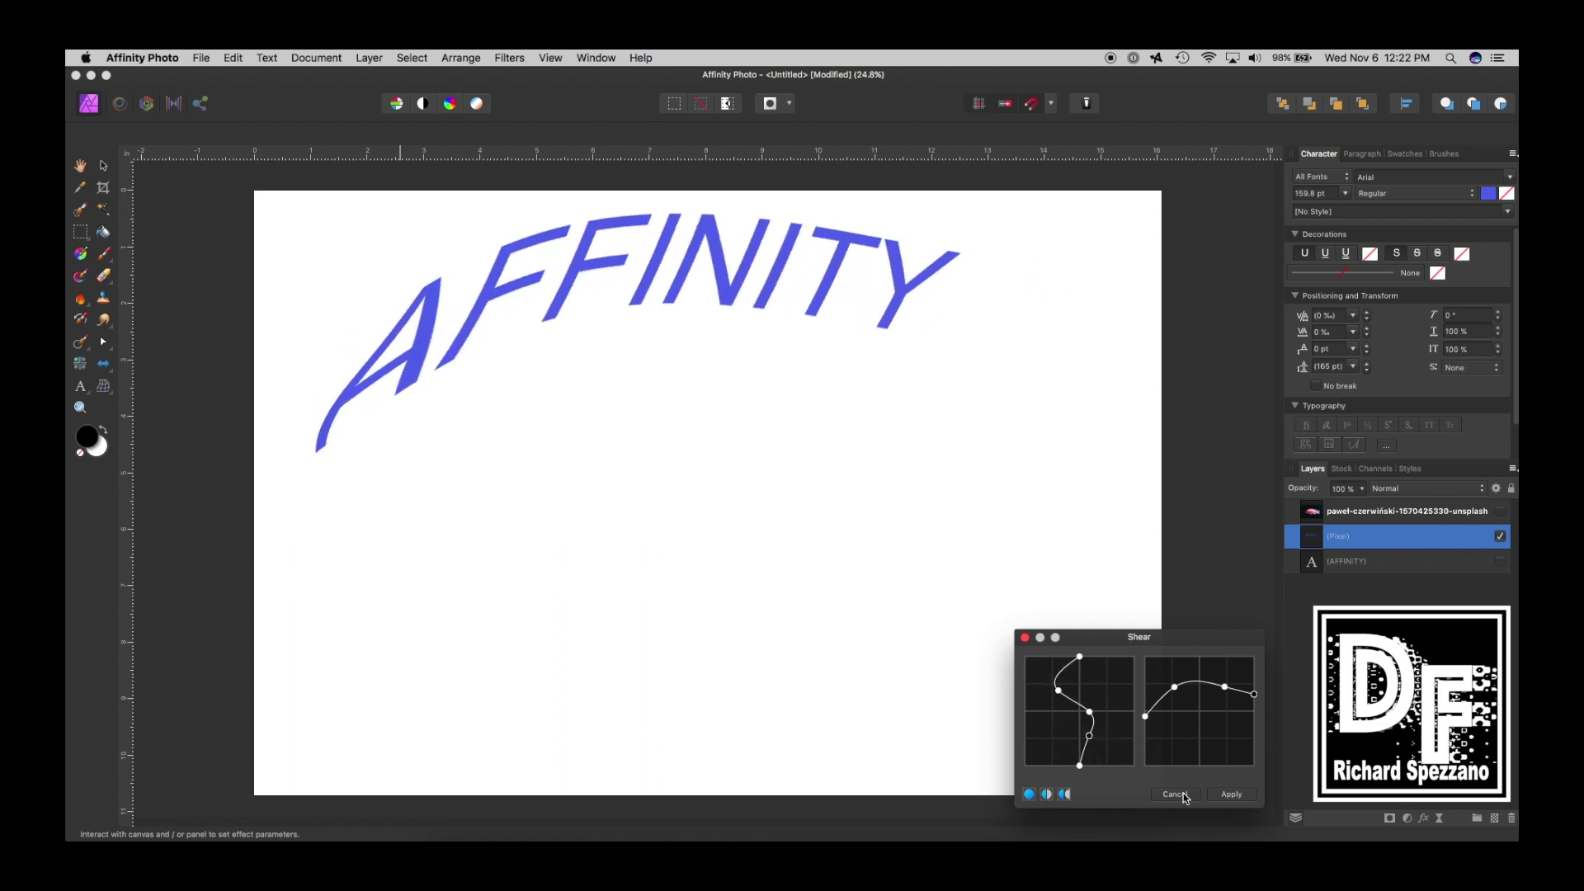
Cancel the text shear, hide the text layer, then show and duplicate the fish photo layer
click(1175, 794)
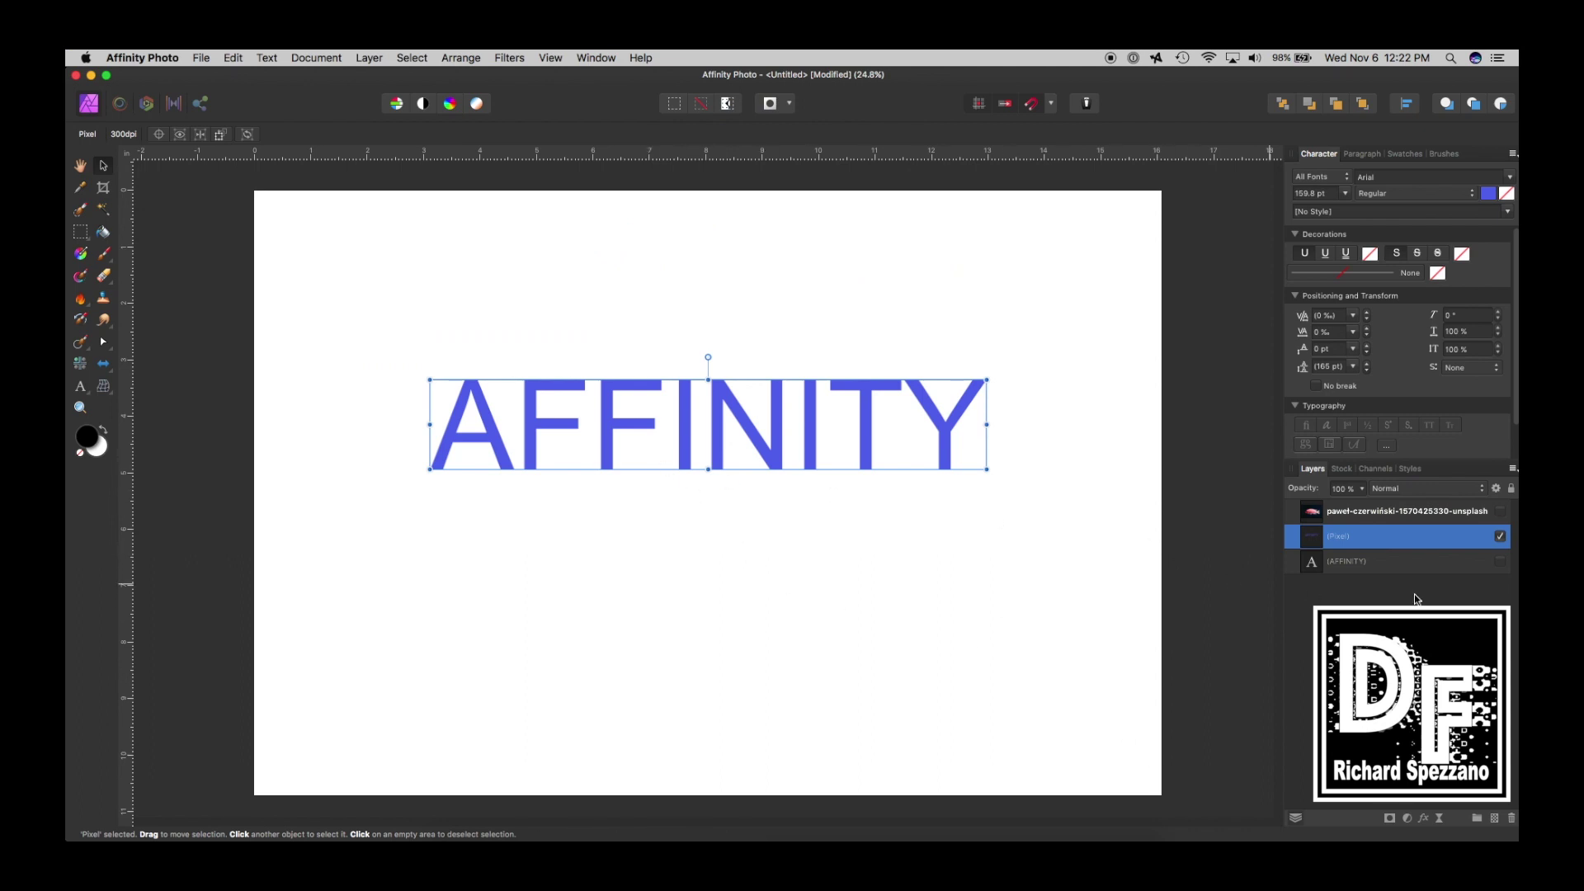
click(1500, 537)
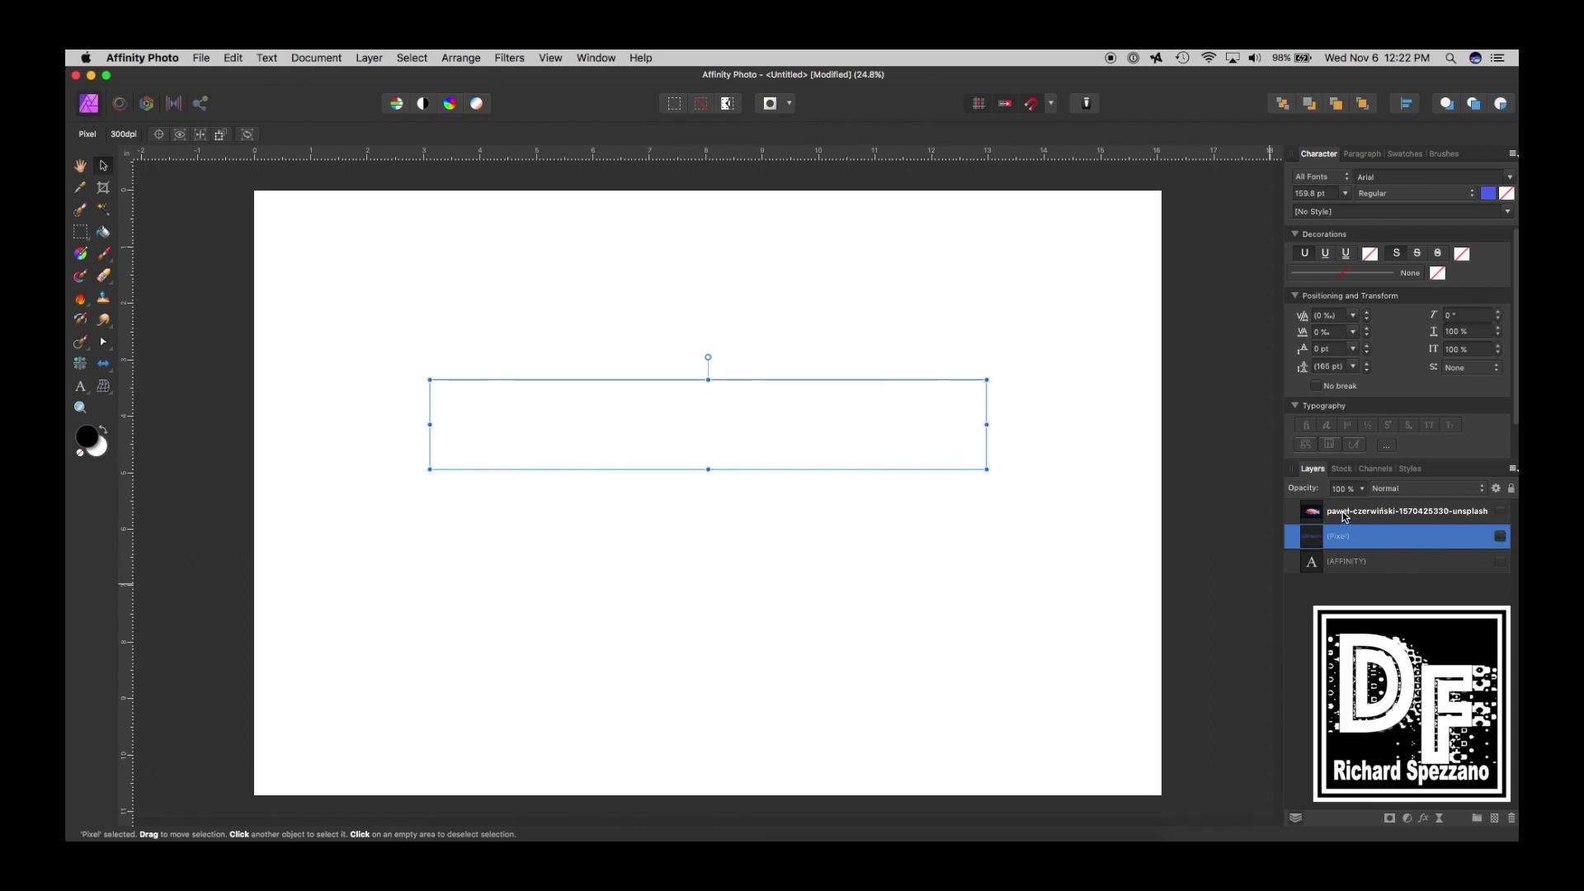
click(1345, 513)
click(1500, 512)
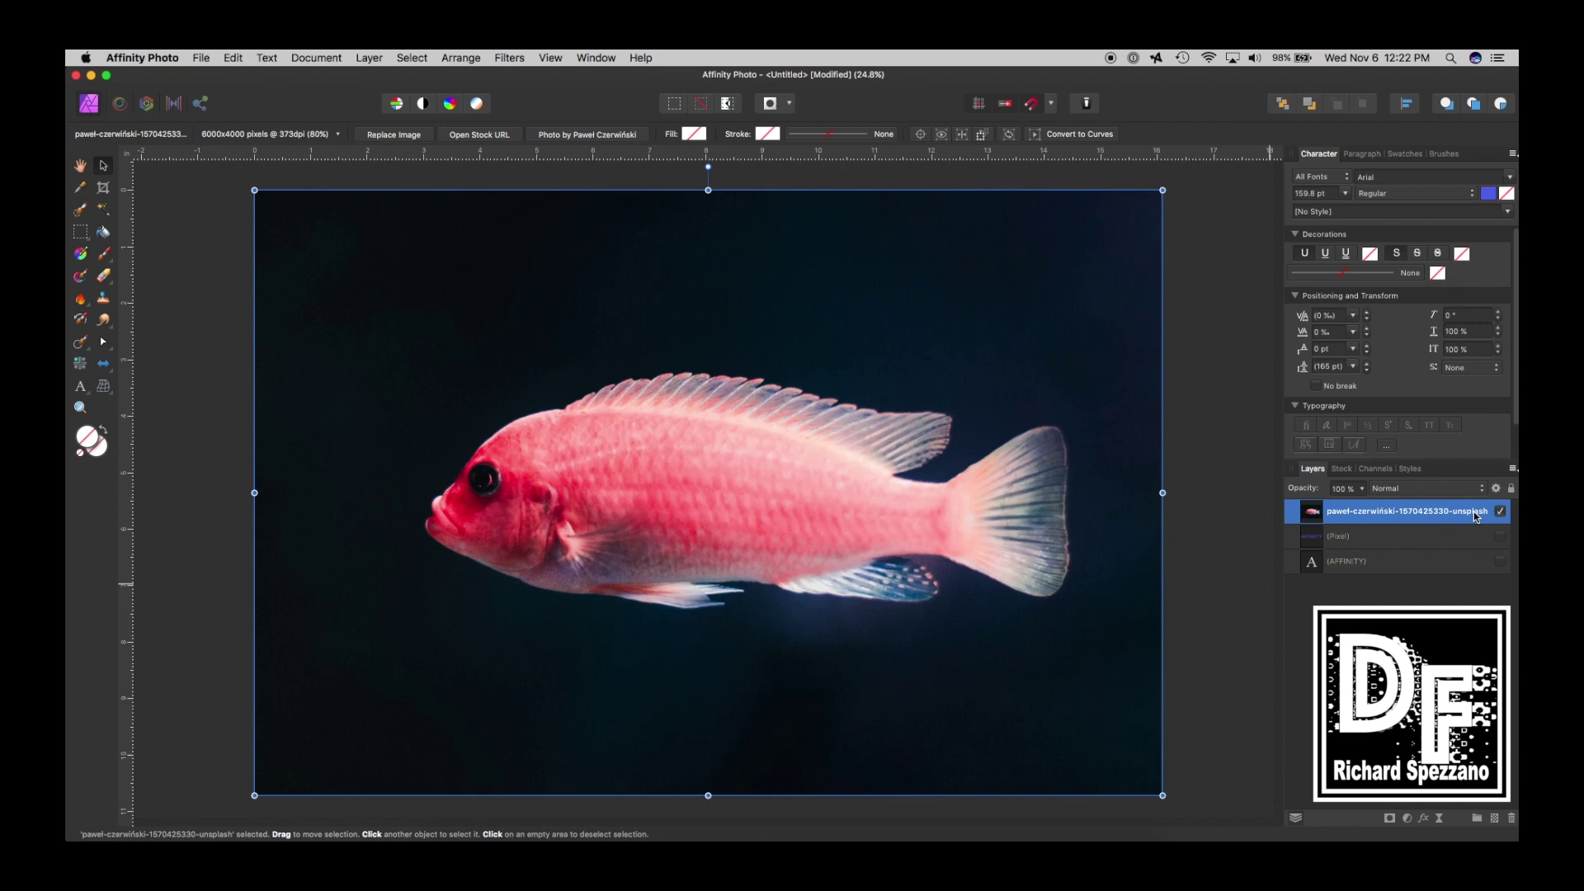
key(super+j)
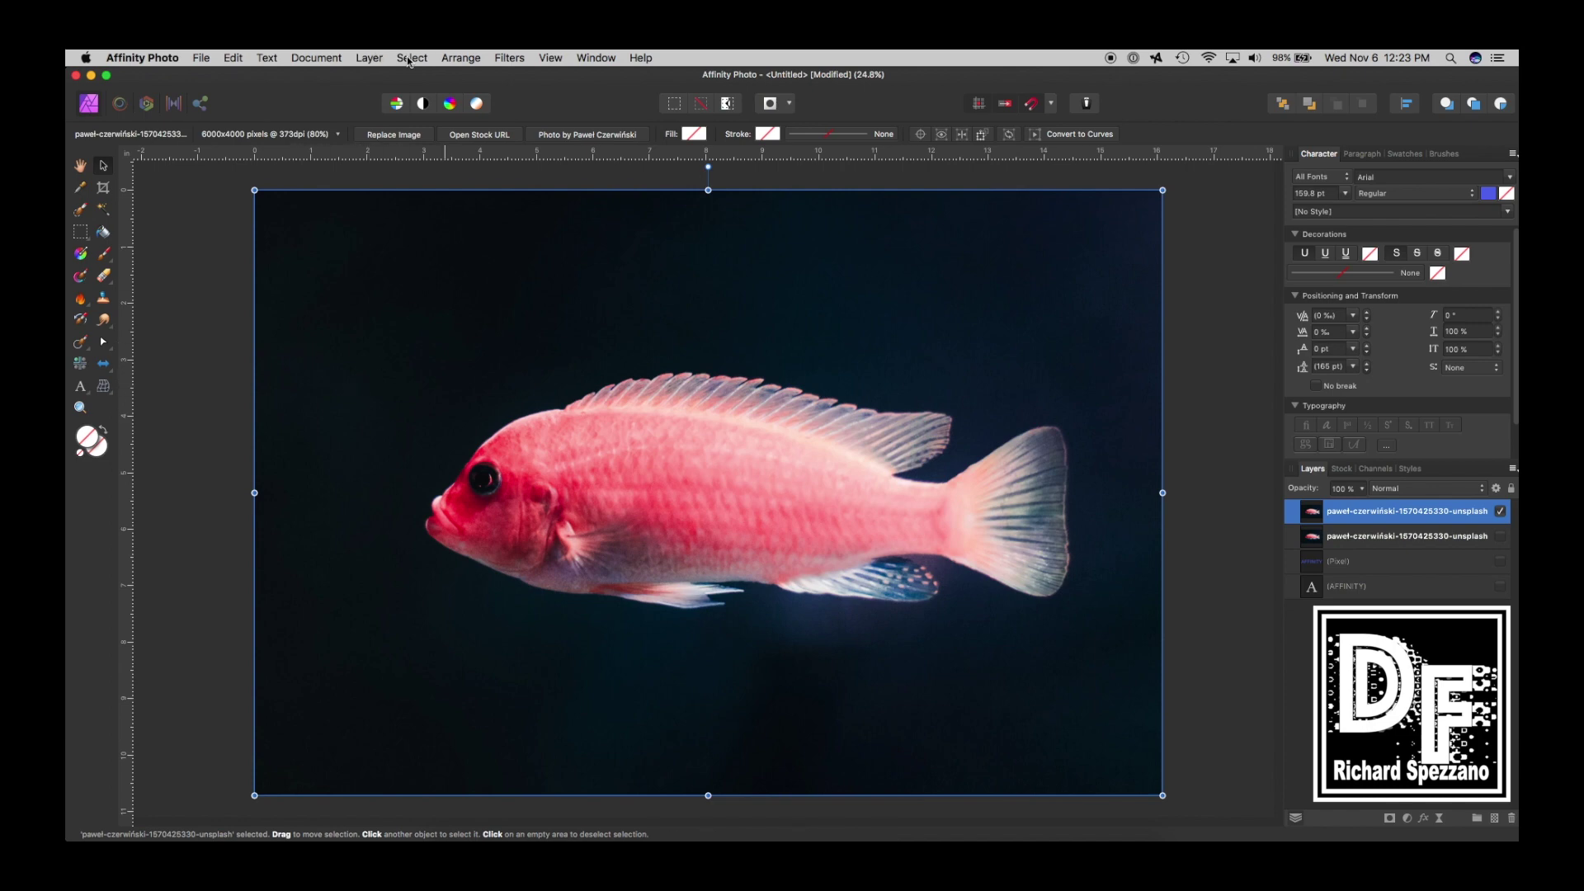
Create a black fill layer and place it beneath the top fish photo copy
click(371, 58)
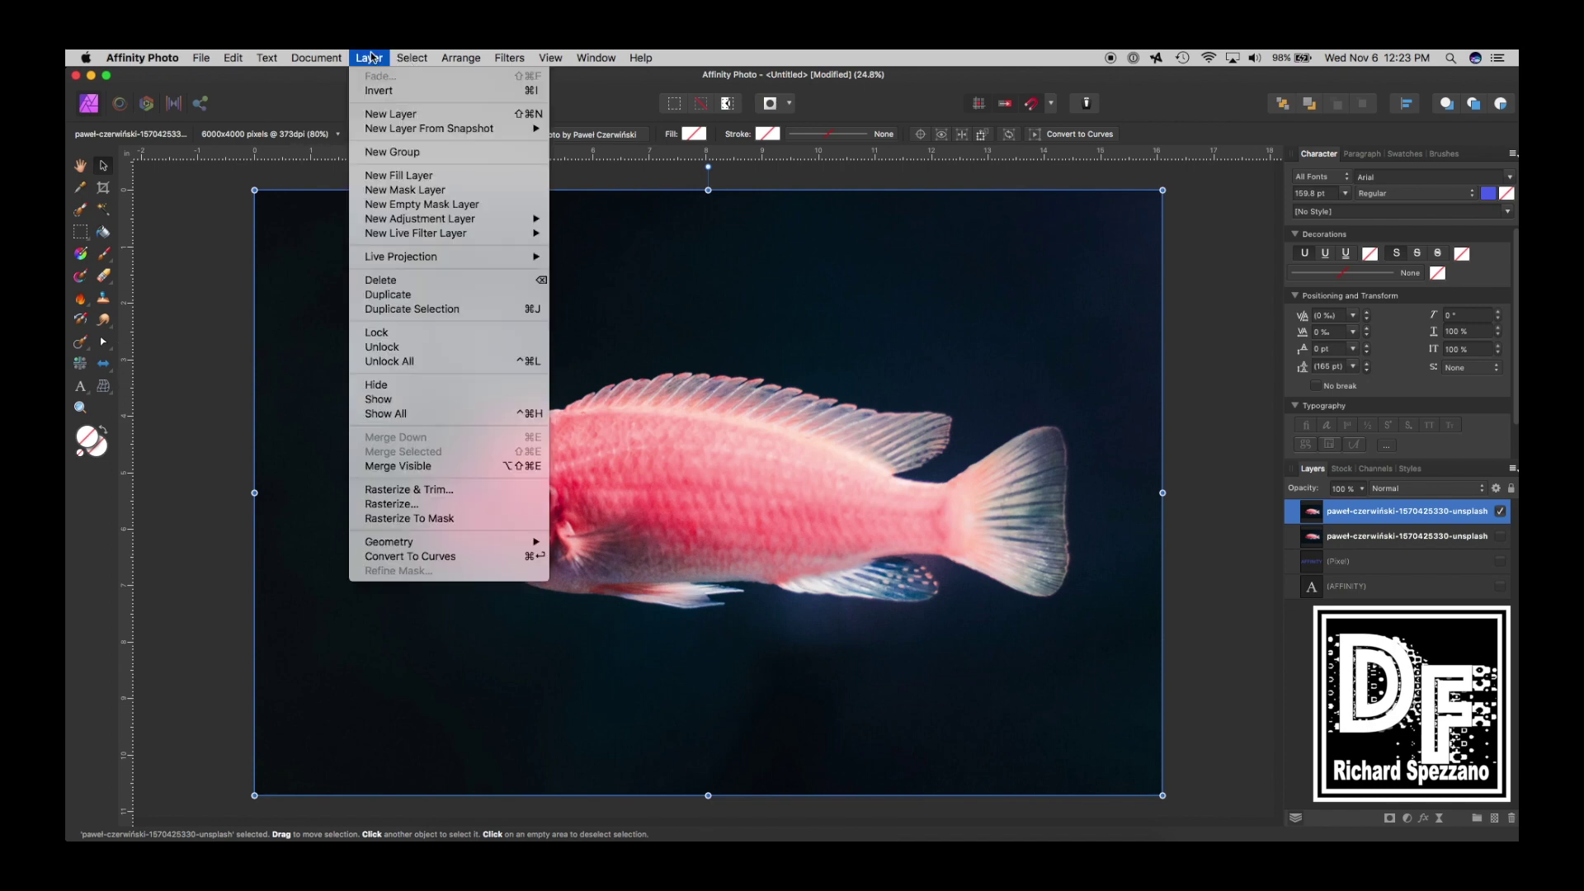
click(380, 175)
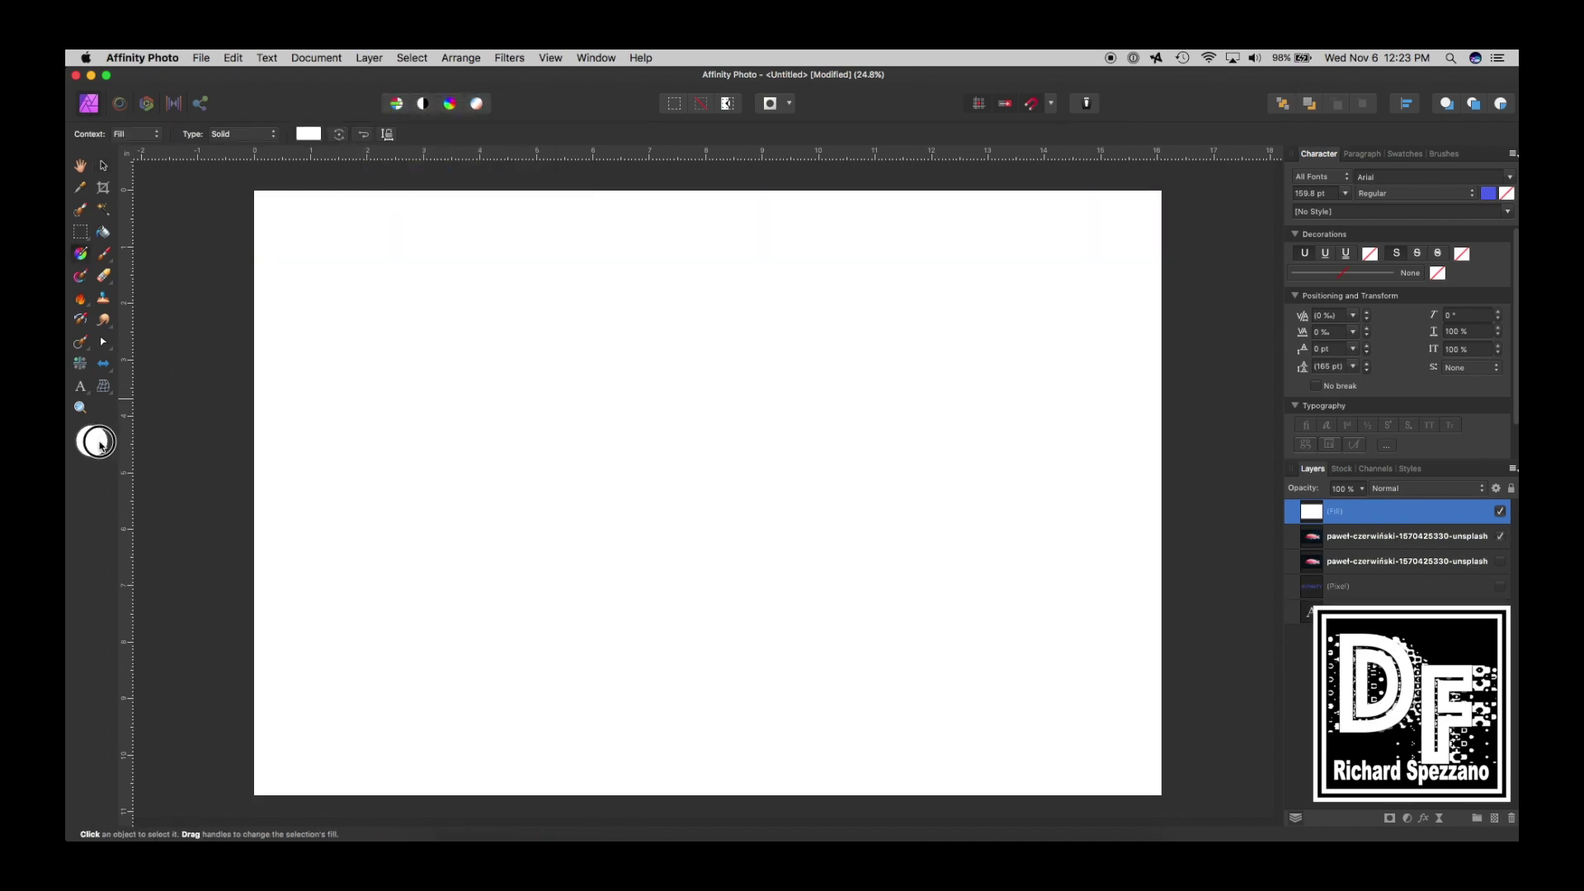
click(93, 441)
drag(1029, 382, 937, 540)
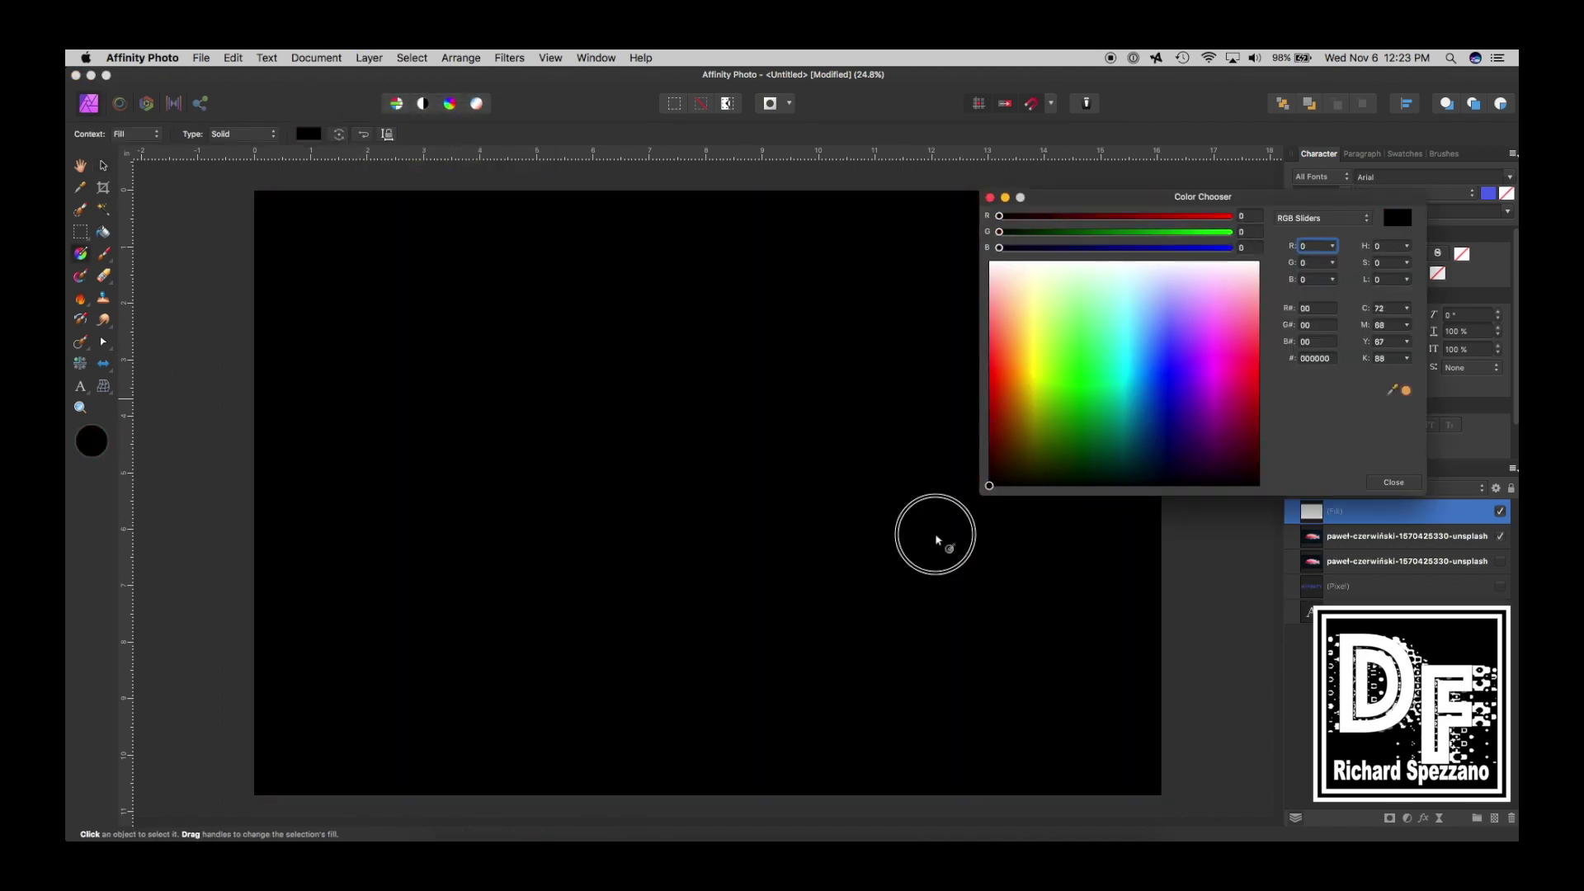
click(105, 166)
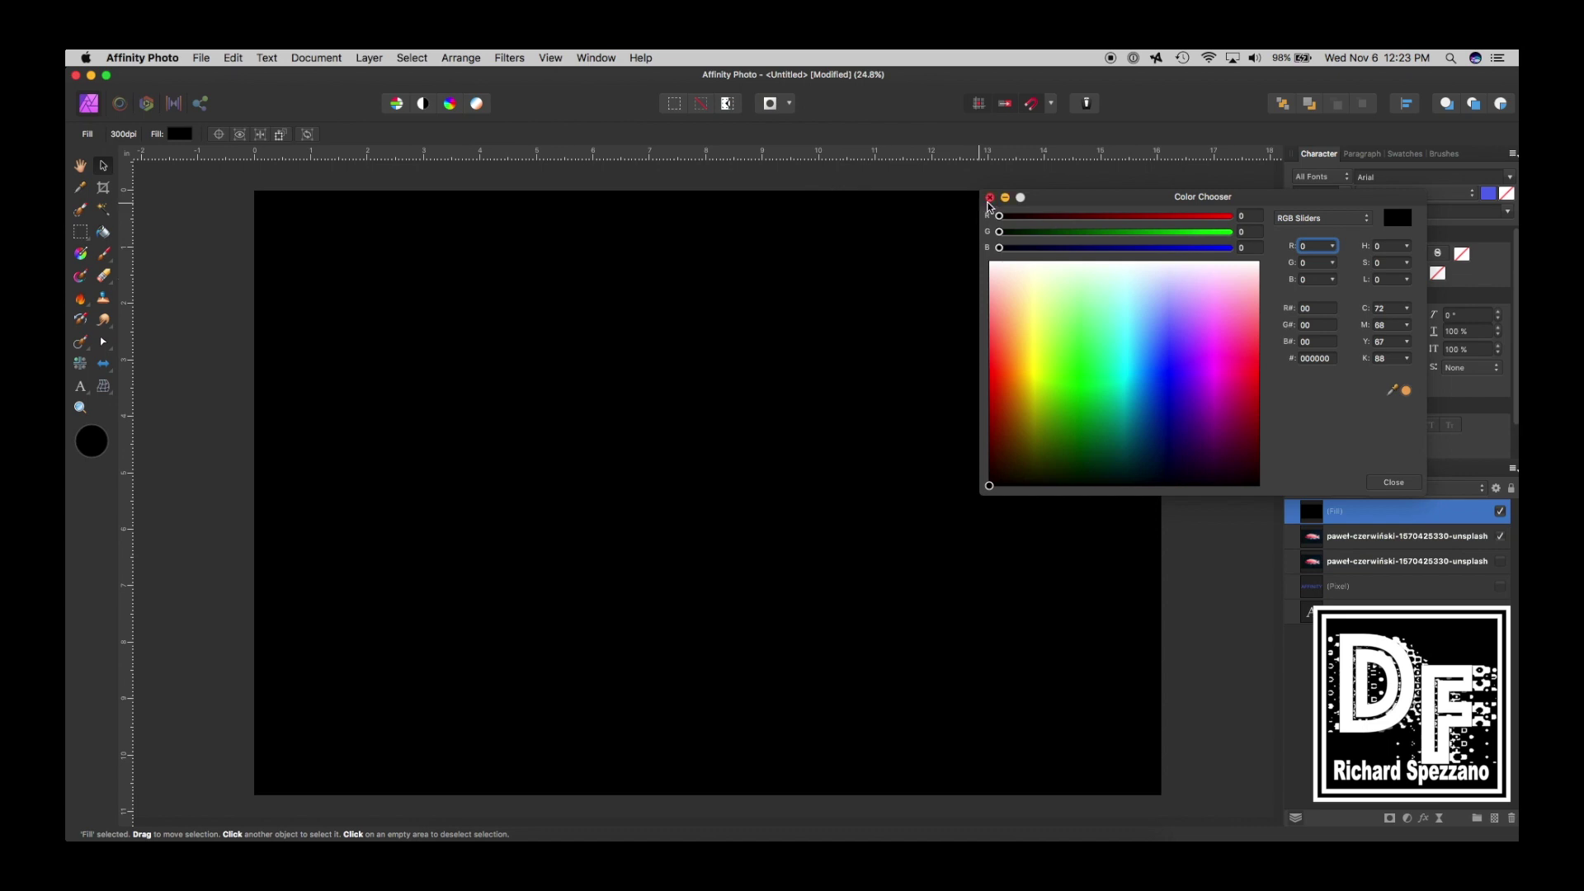
click(990, 198)
drag(1329, 516, 1323, 552)
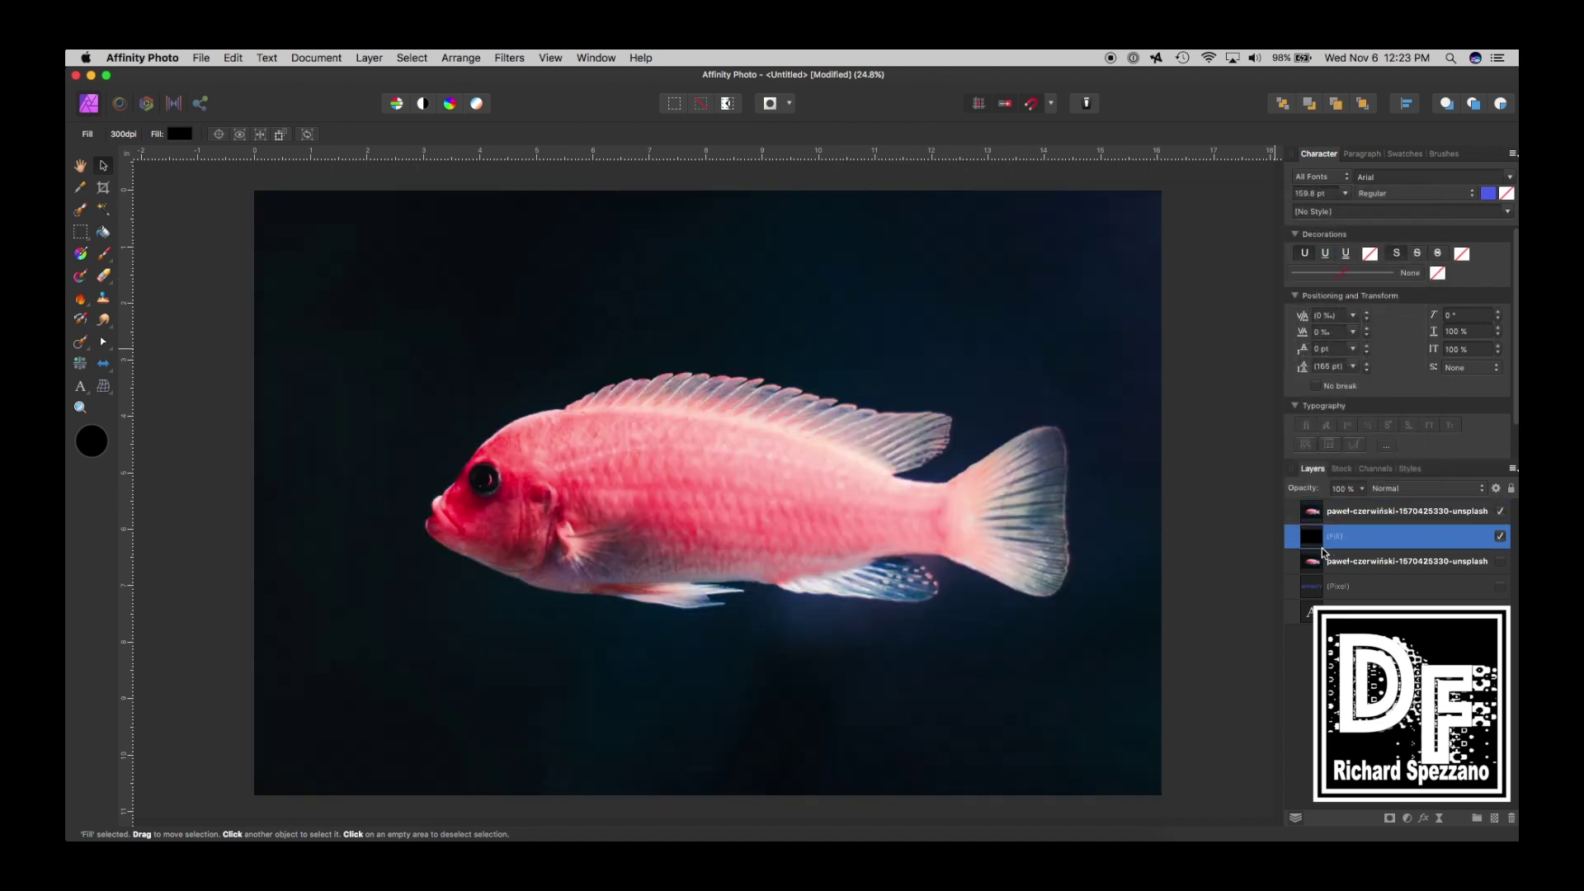
click(1329, 514)
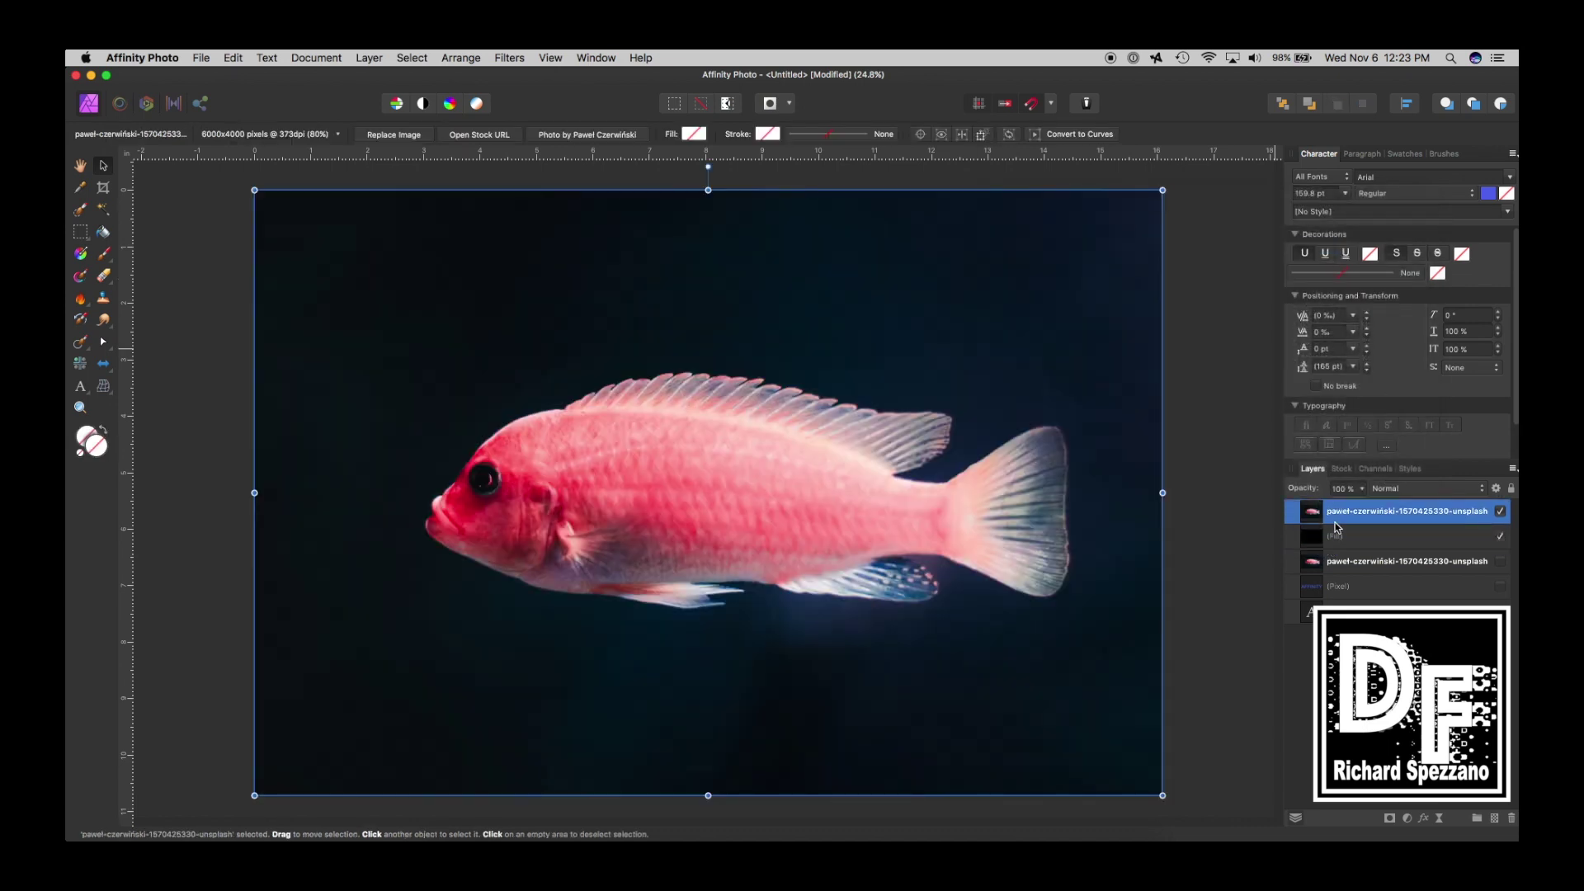
Apply Distort > Shear to the top fish copy and drag its curve nodes into wavy edges
click(522, 60)
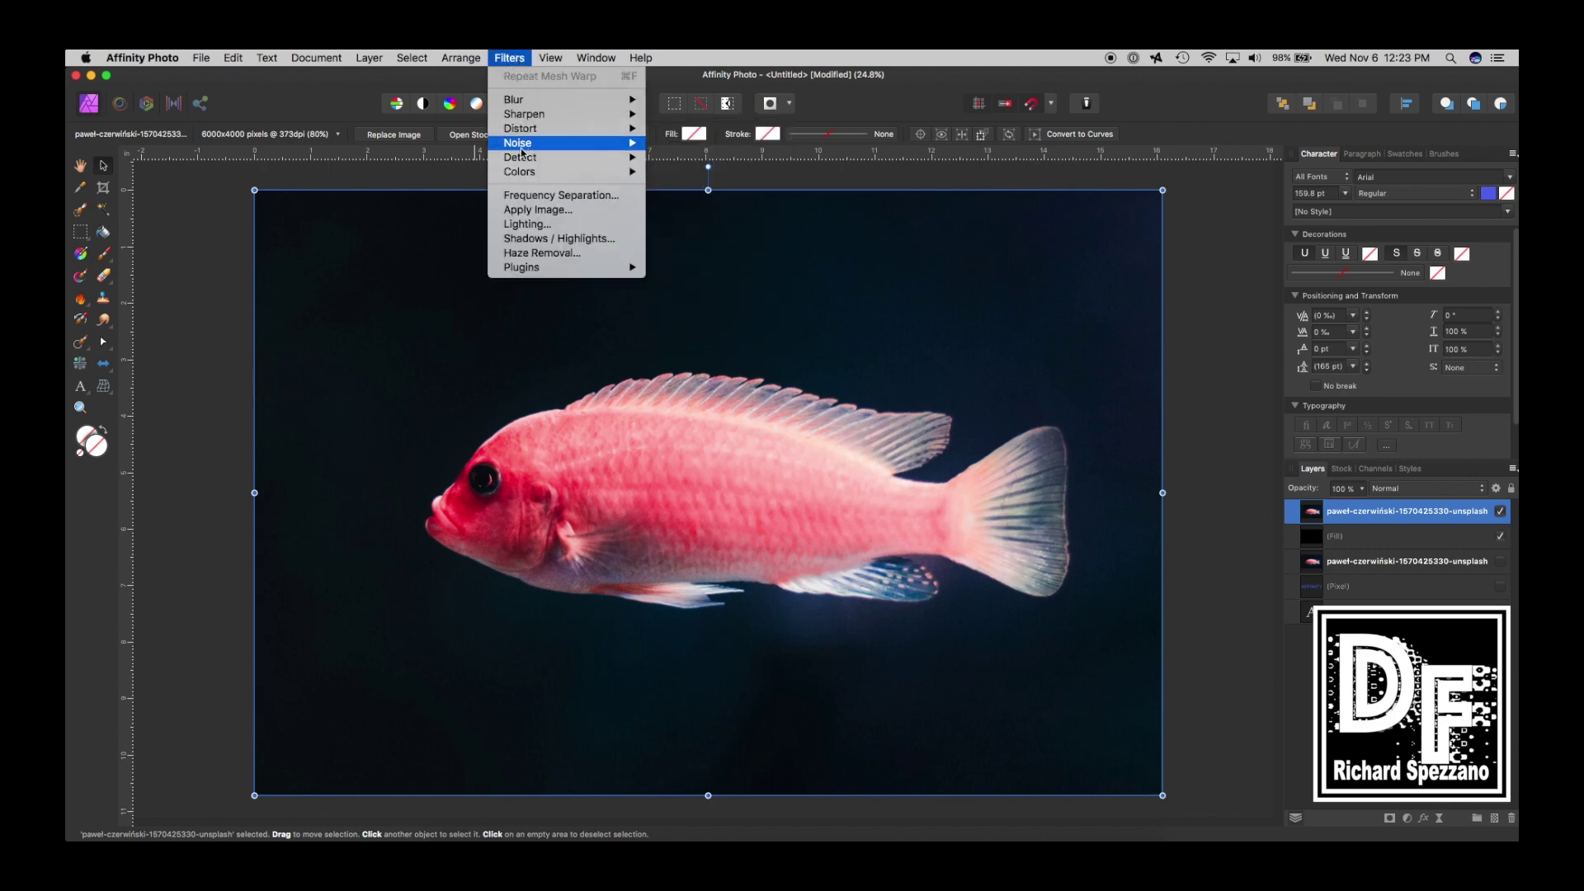
mouse_move(528, 128)
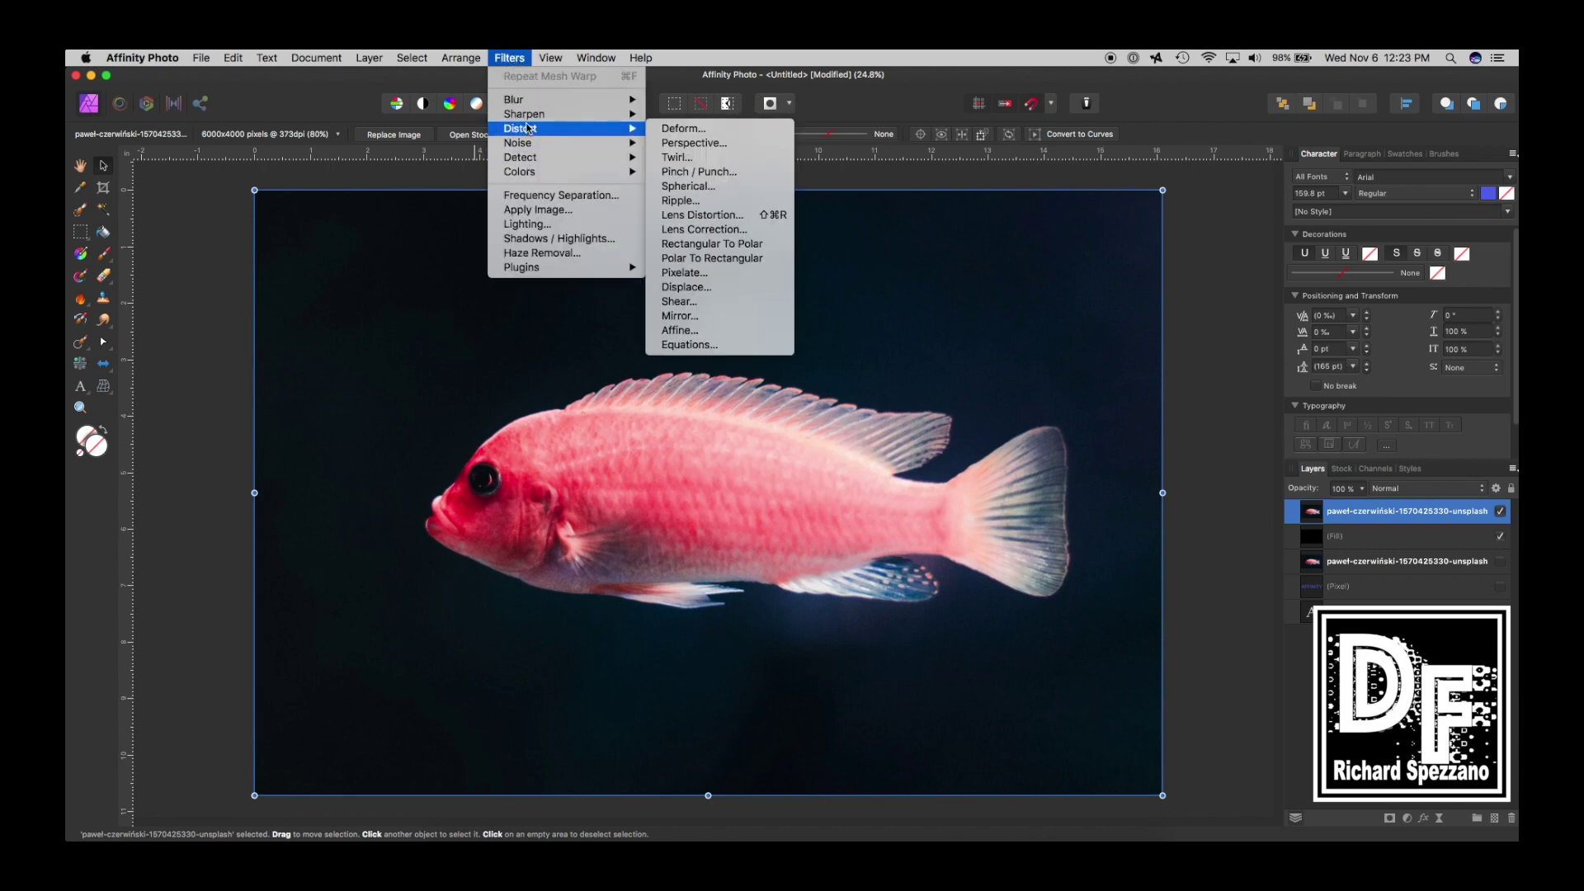
click(685, 303)
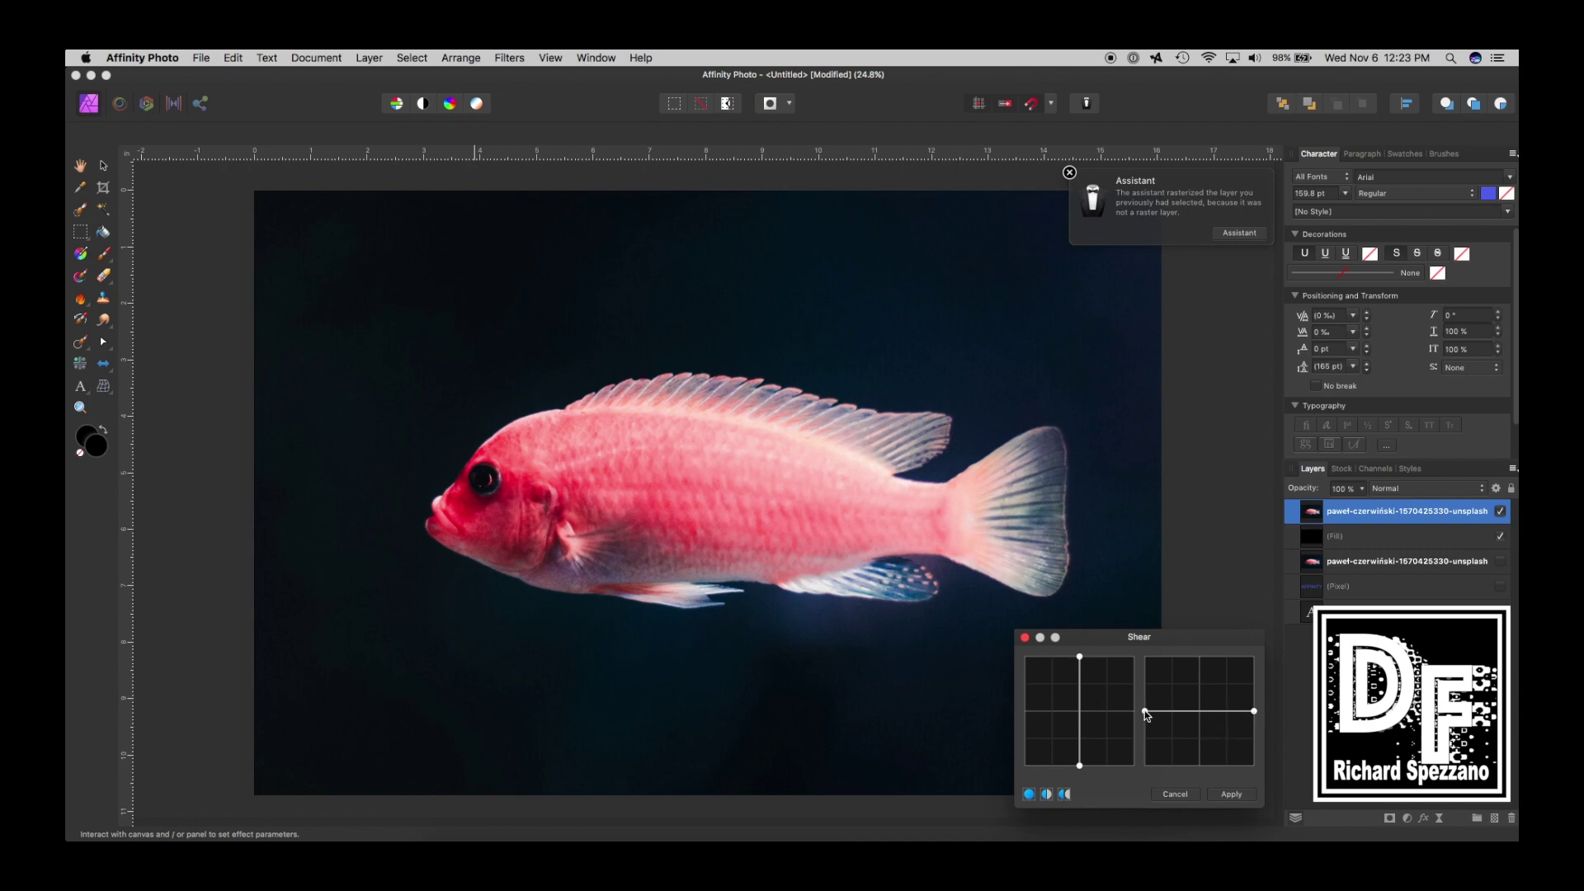
drag(1146, 712, 1249, 686)
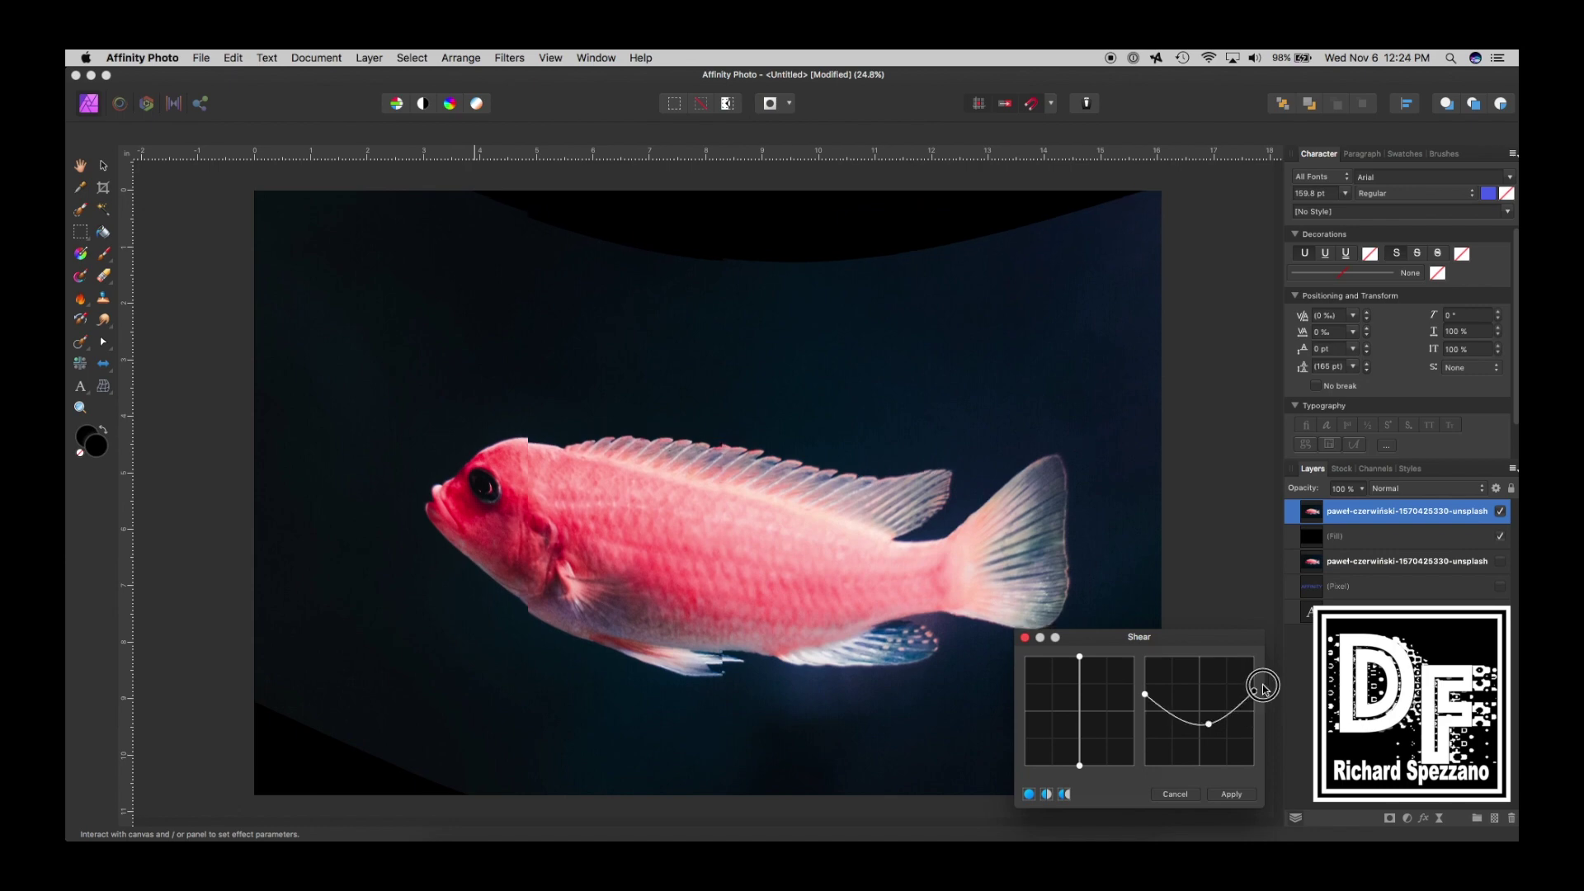
drag(1263, 688, 1177, 701)
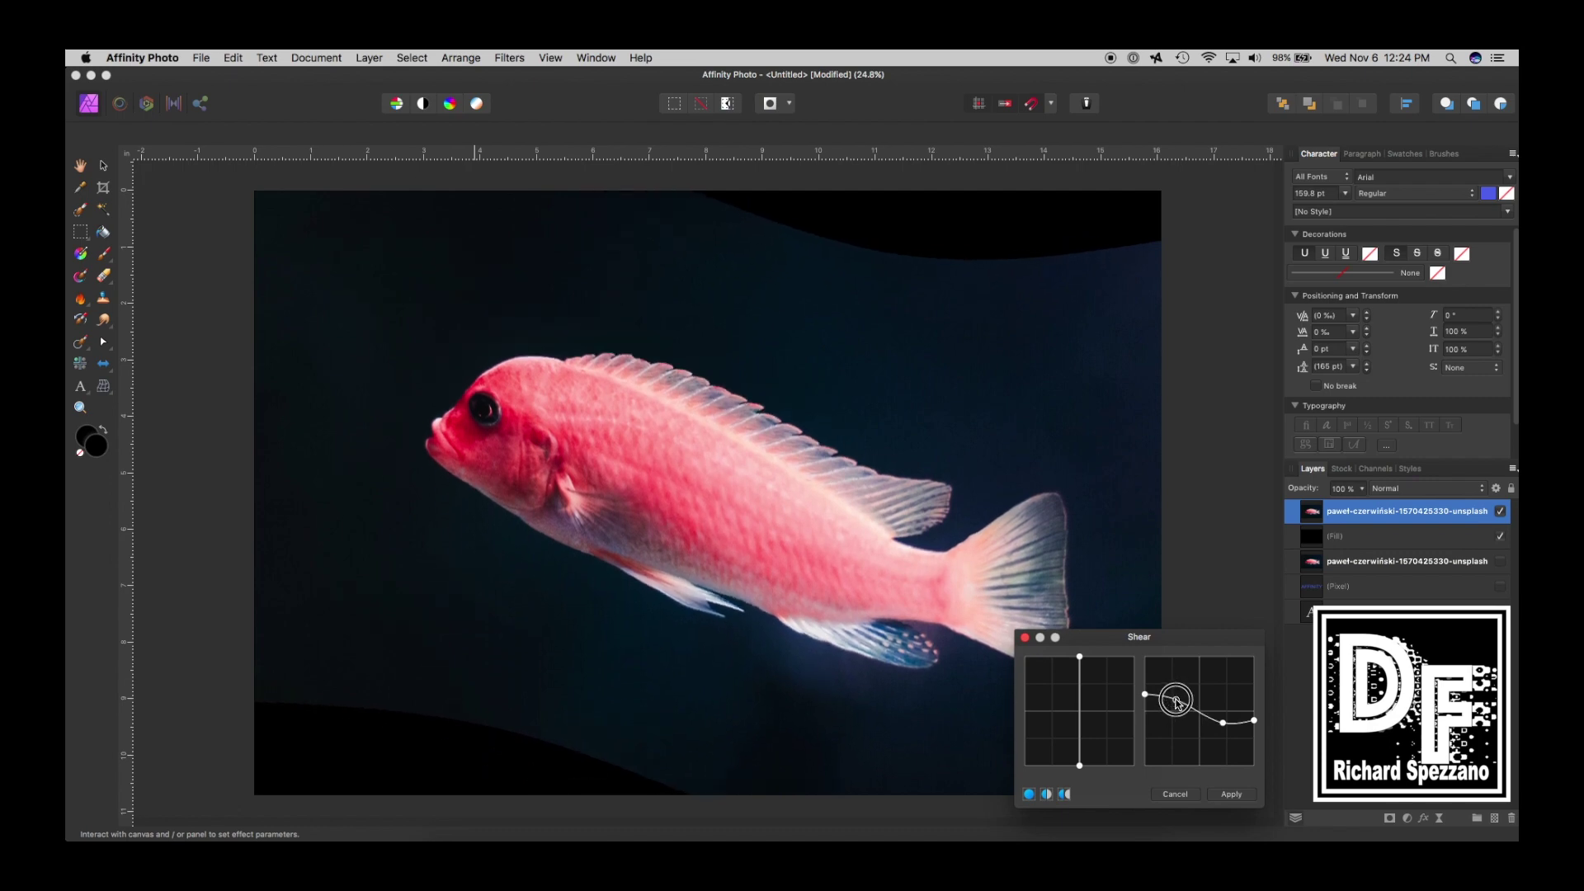
drag(1081, 660, 1080, 735)
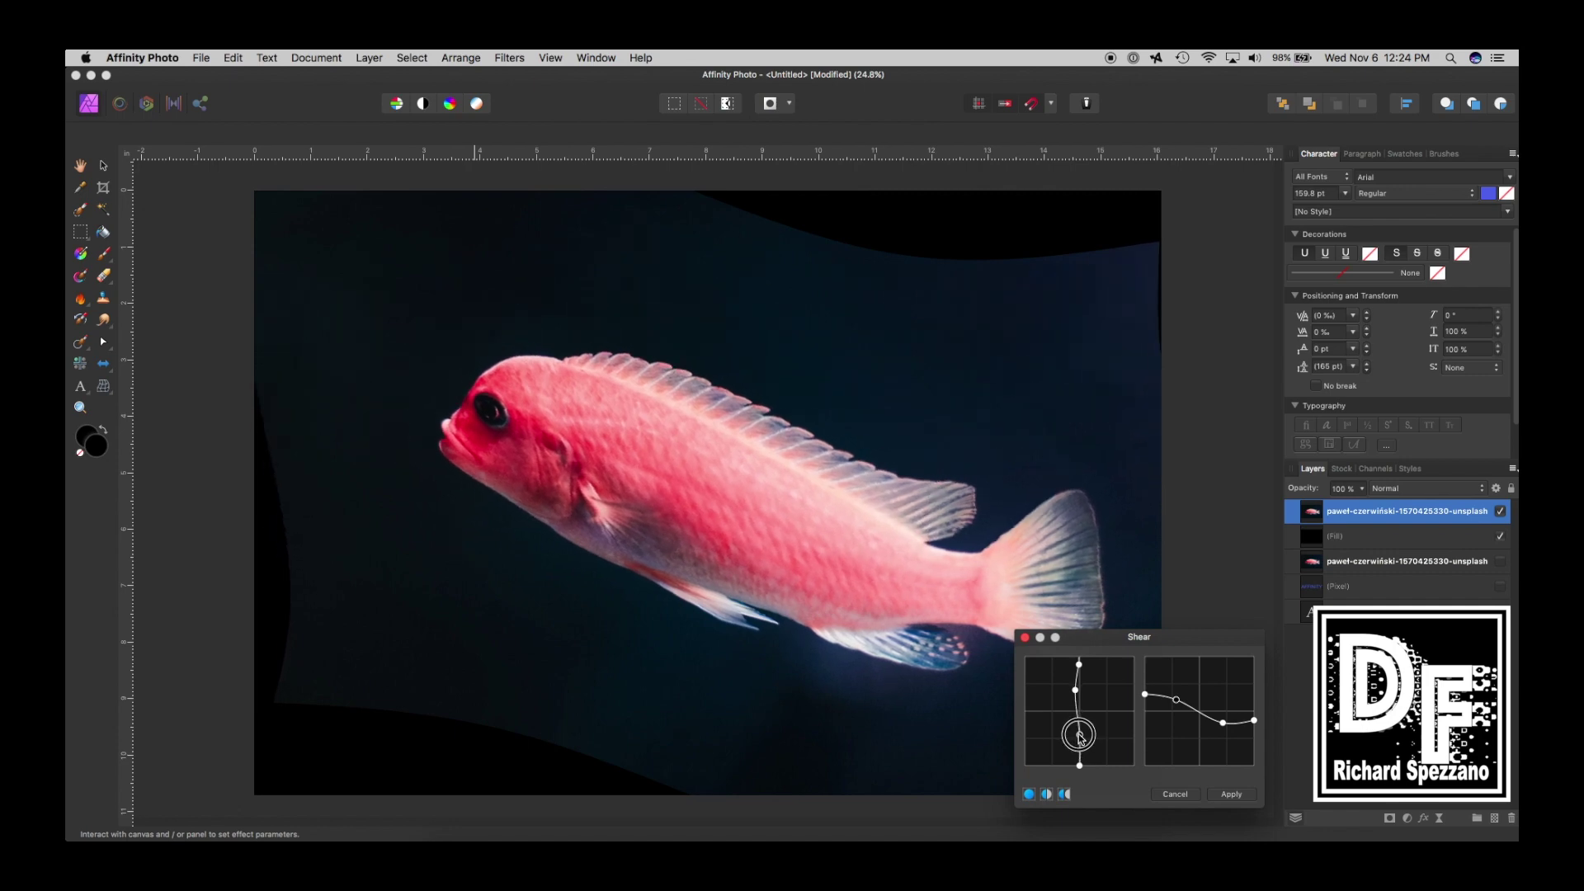
Delete the extra bend point and flatten both Shear curves back to straight
click(1078, 664)
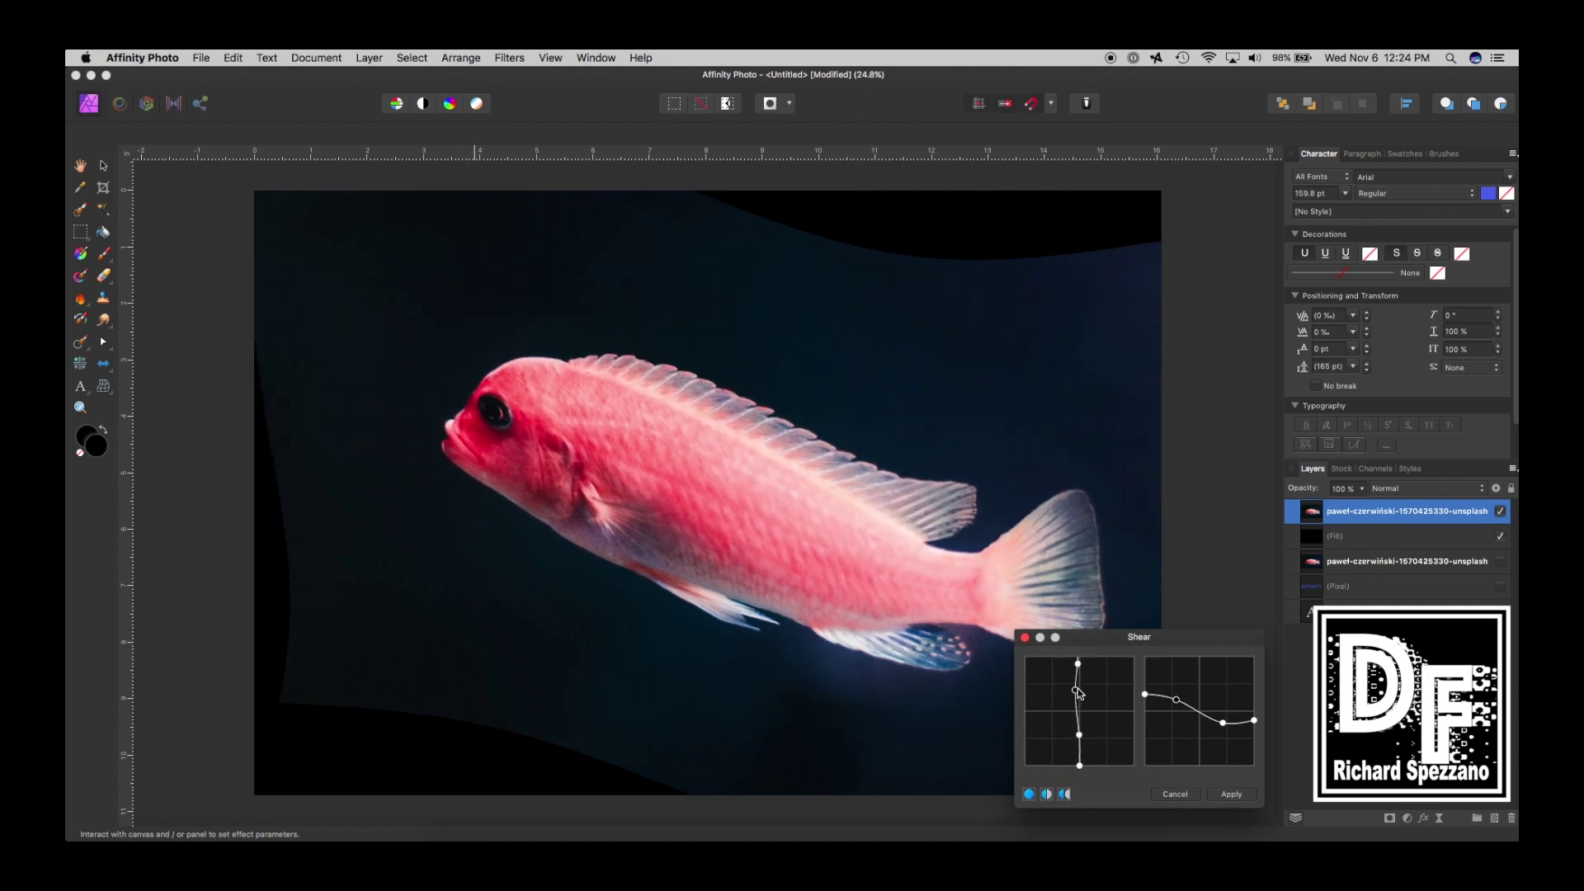
key(BackSpace)
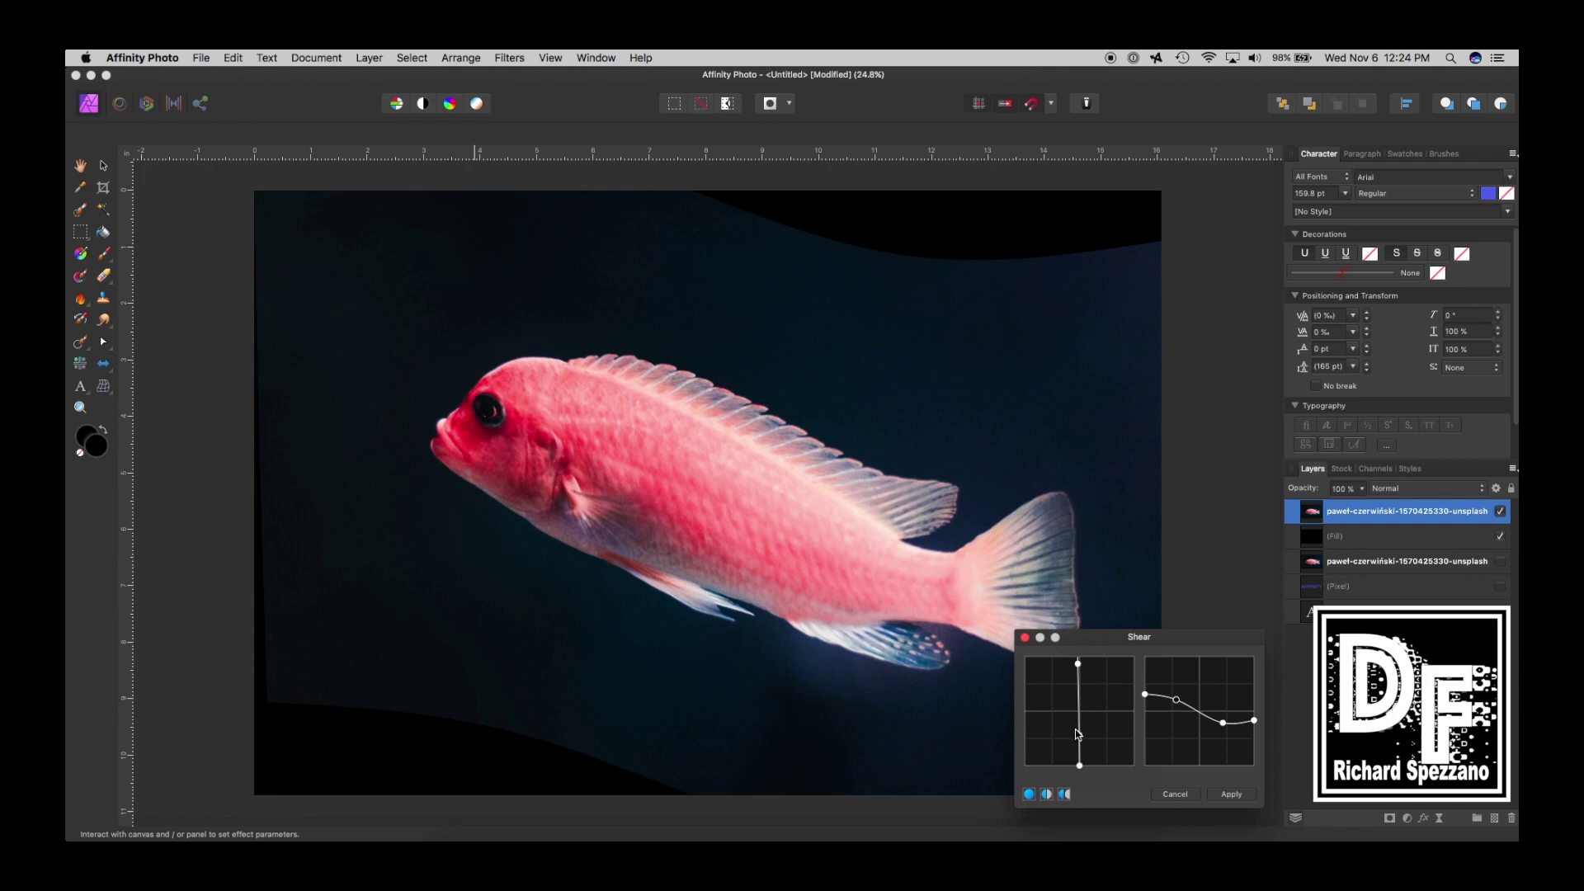
drag(1080, 734, 1253, 714)
drag(1150, 699, 1198, 713)
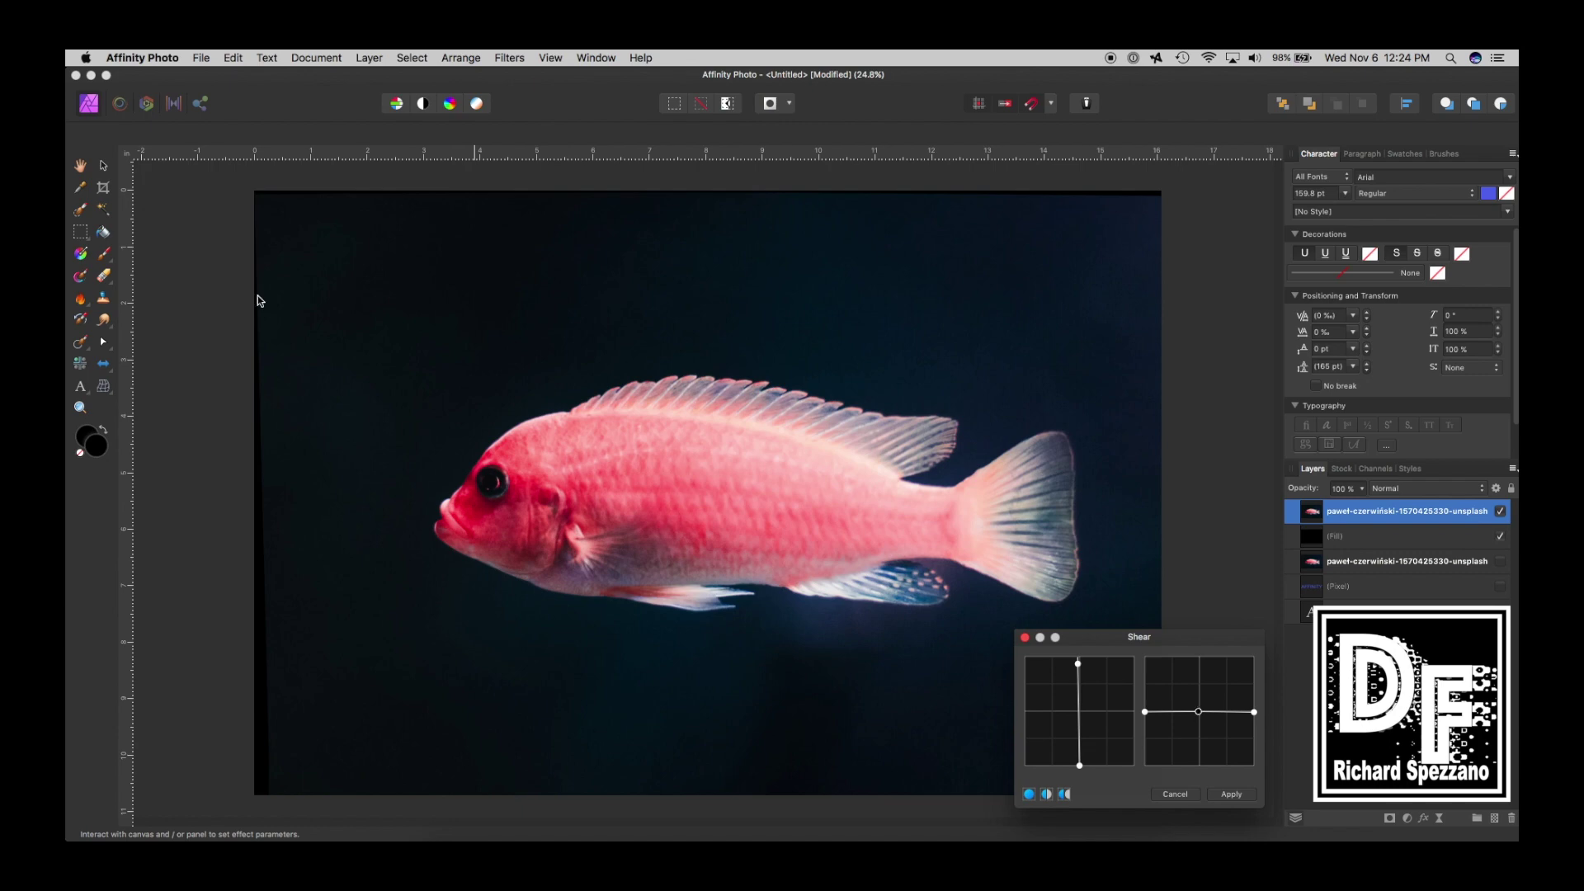
Draw a double-headed arrow above the fish and give it a yellow fill
click(103, 168)
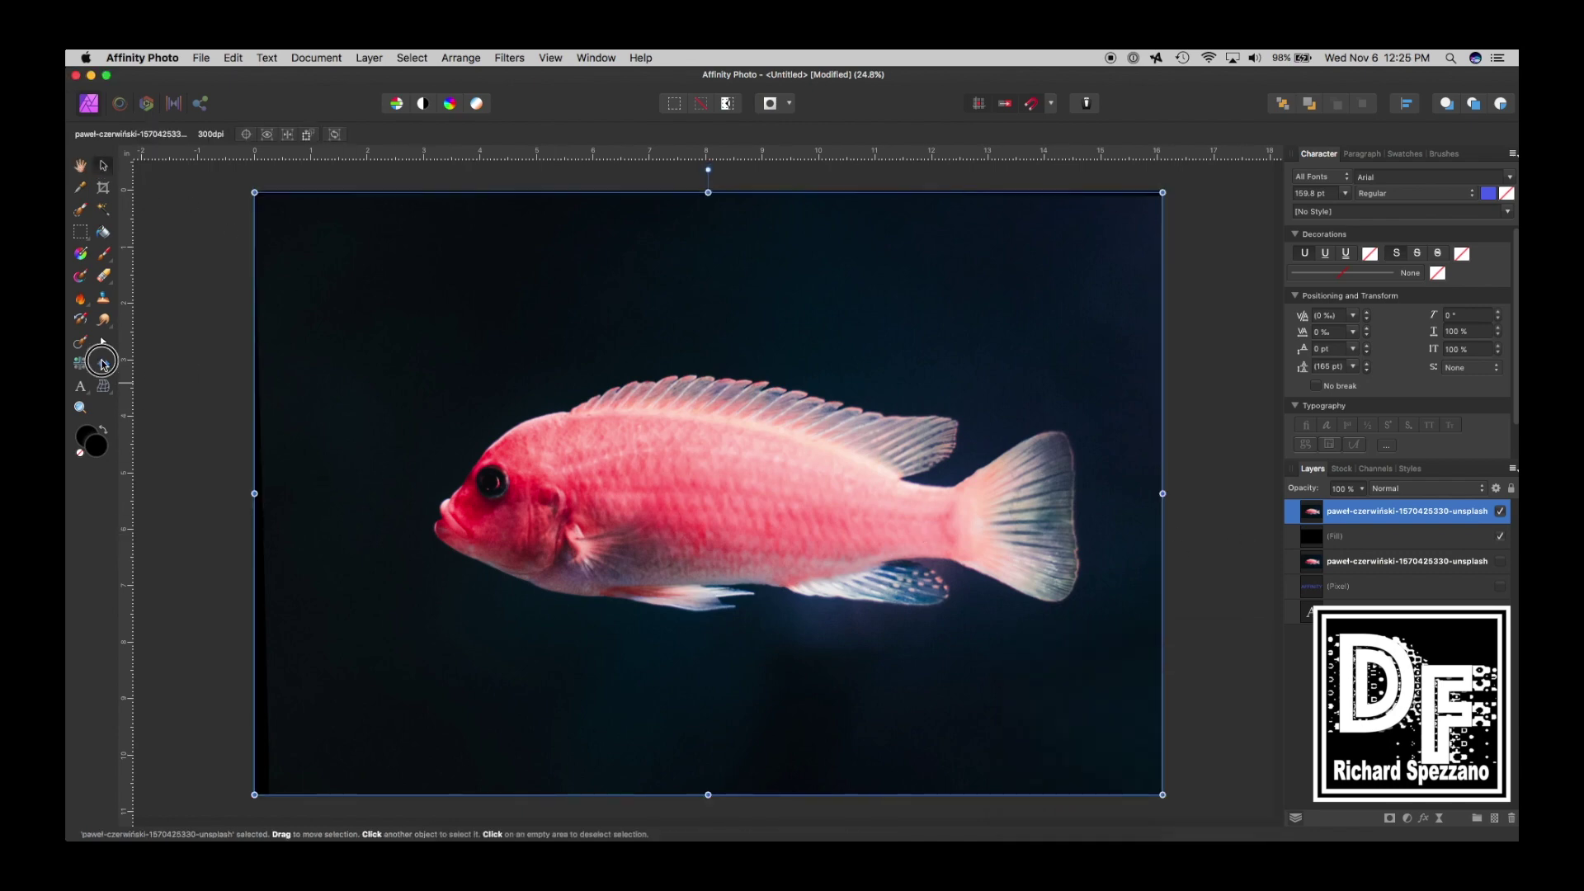
click(103, 363)
drag(382, 295, 846, 376)
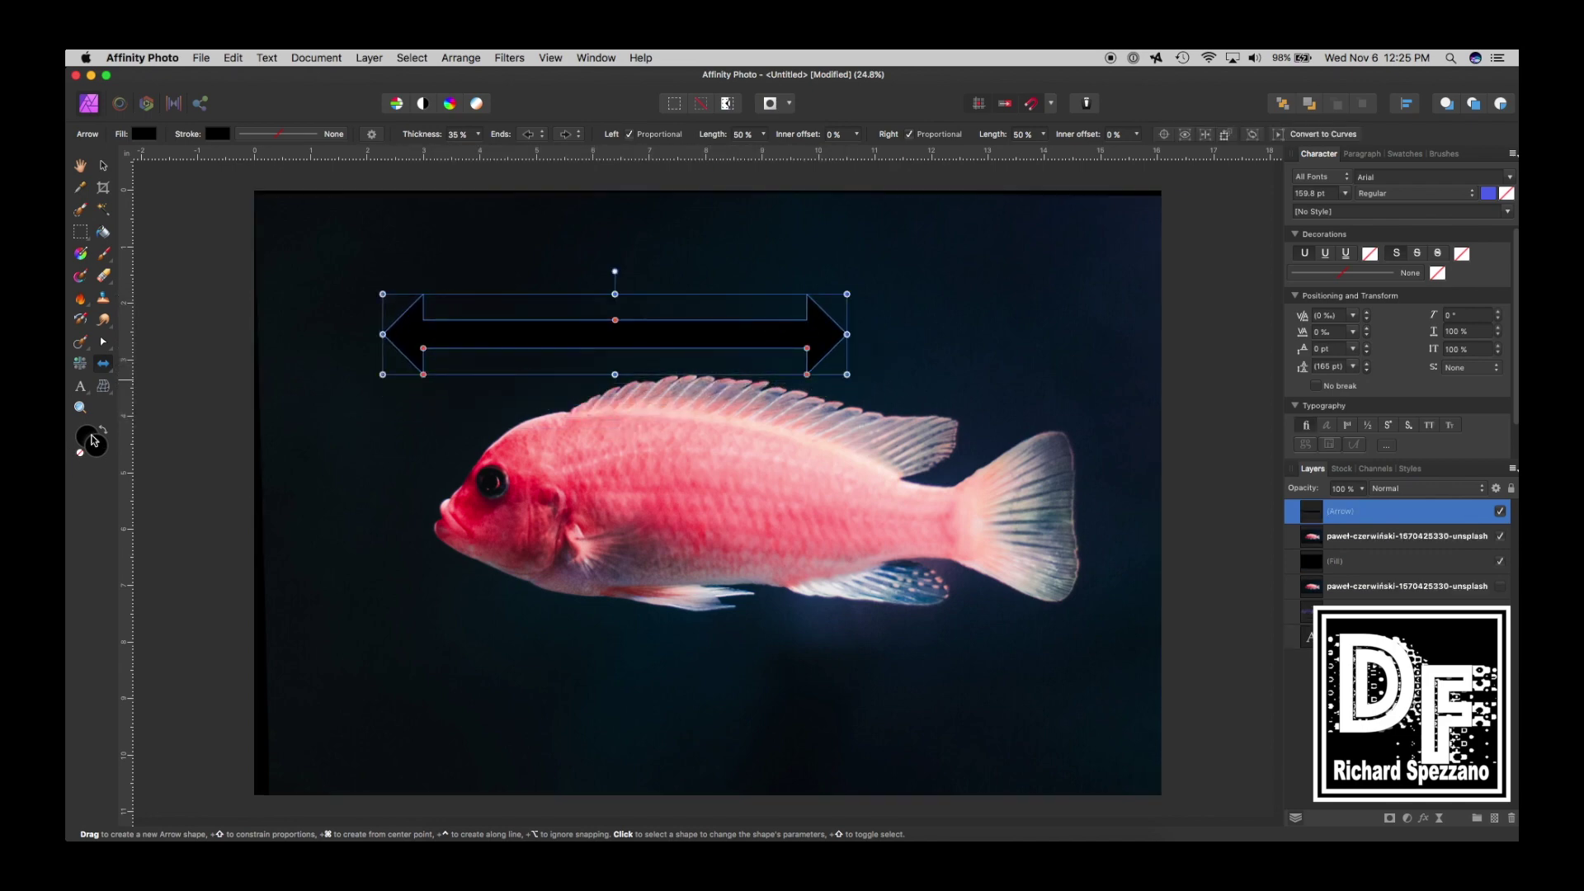
click(147, 134)
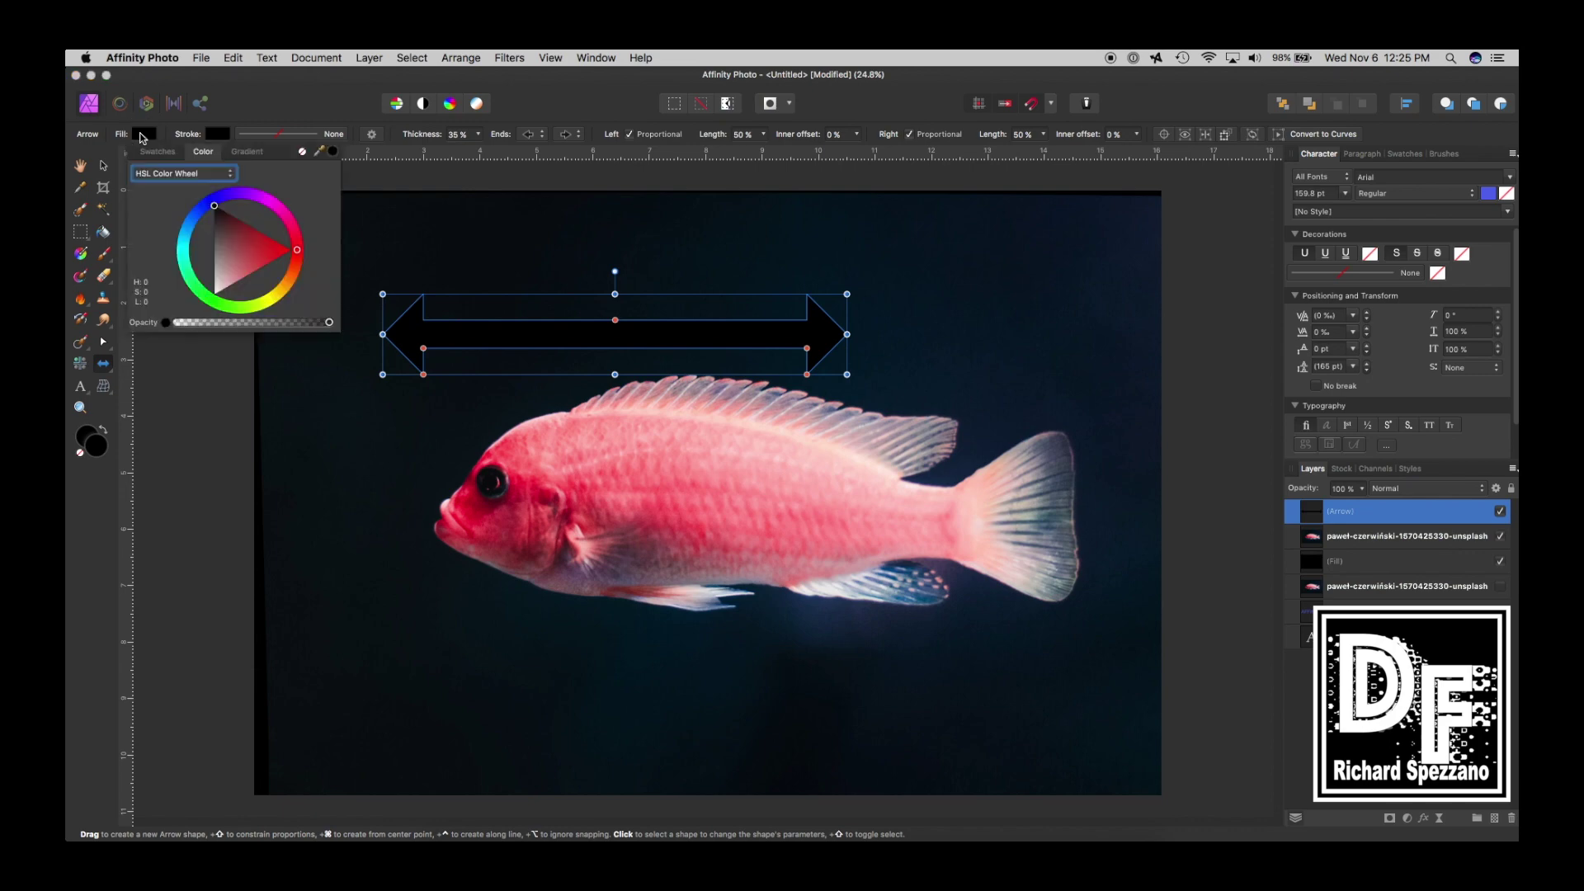
click(145, 134)
click(144, 136)
click(272, 302)
Move the yellow arrow onto the fish's body and stretch it from nose to tail
click(102, 165)
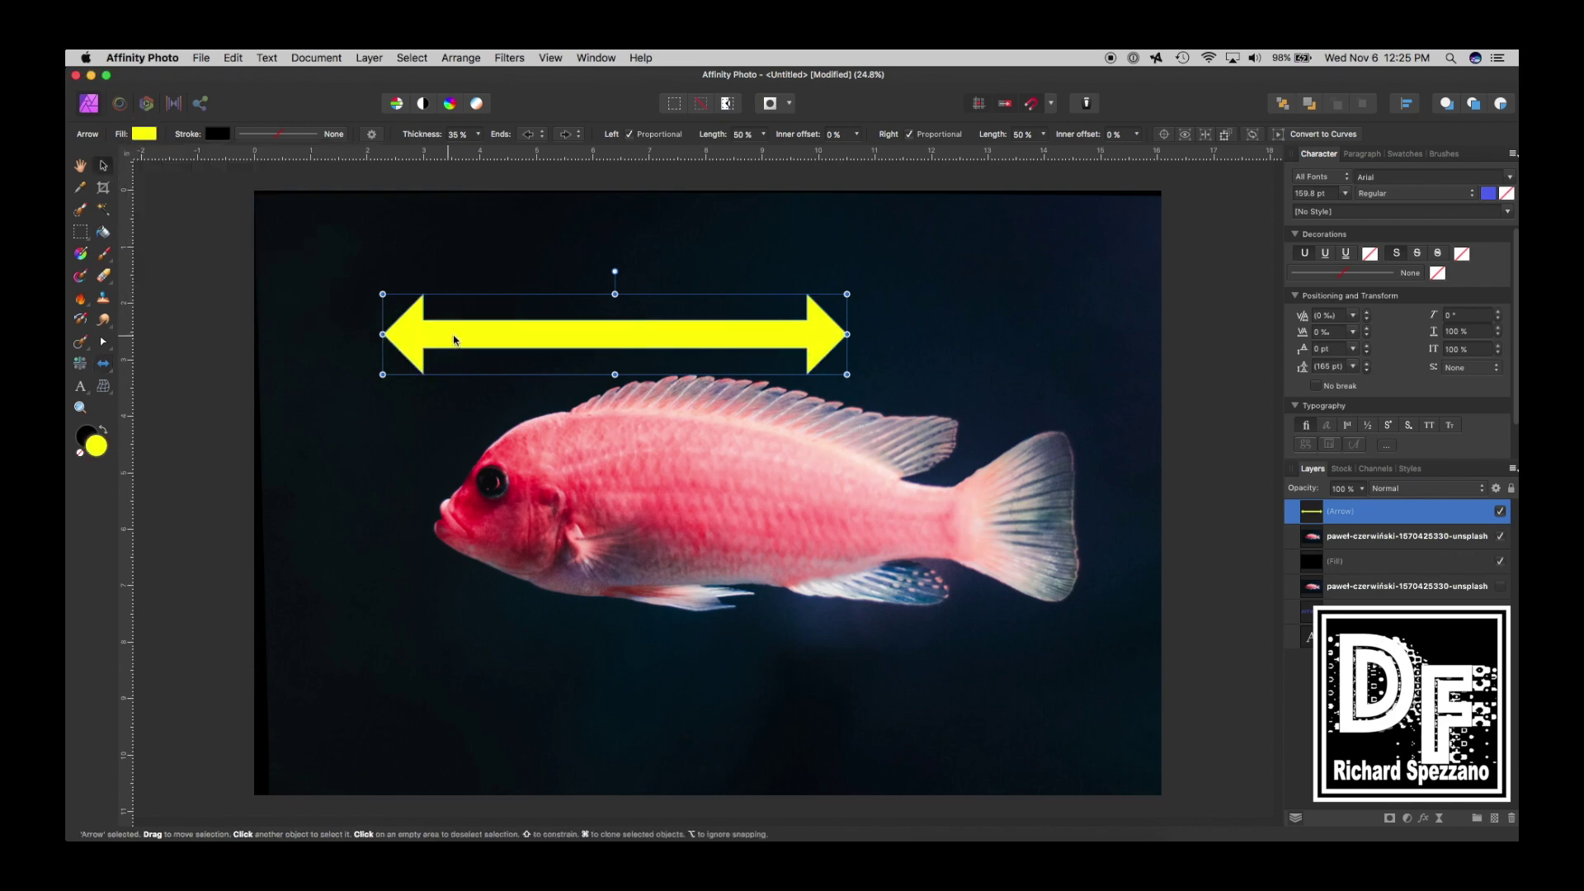
drag(453, 354, 547, 510)
drag(940, 508, 1050, 507)
mouse_move(761, 512)
mouse_down()
mouse_move(750, 498)
mouse_move(732, 552)
mouse_move(745, 538)
mouse_up()
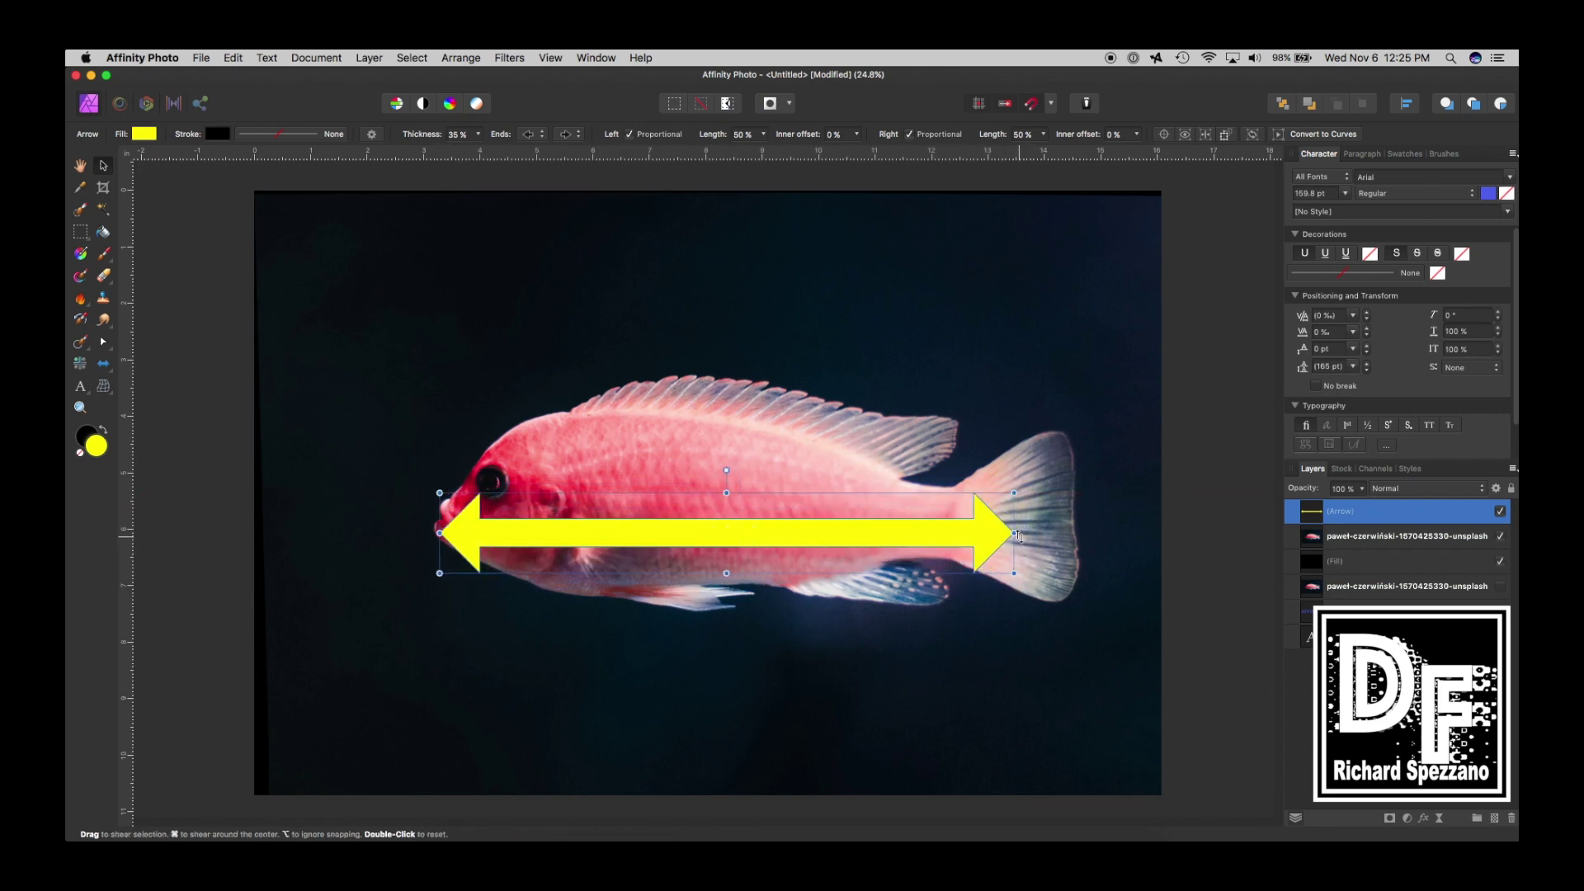
drag(1013, 533, 1071, 533)
Shear the yellow arrow with two bends into a gentle wave along the fish's belly
click(513, 58)
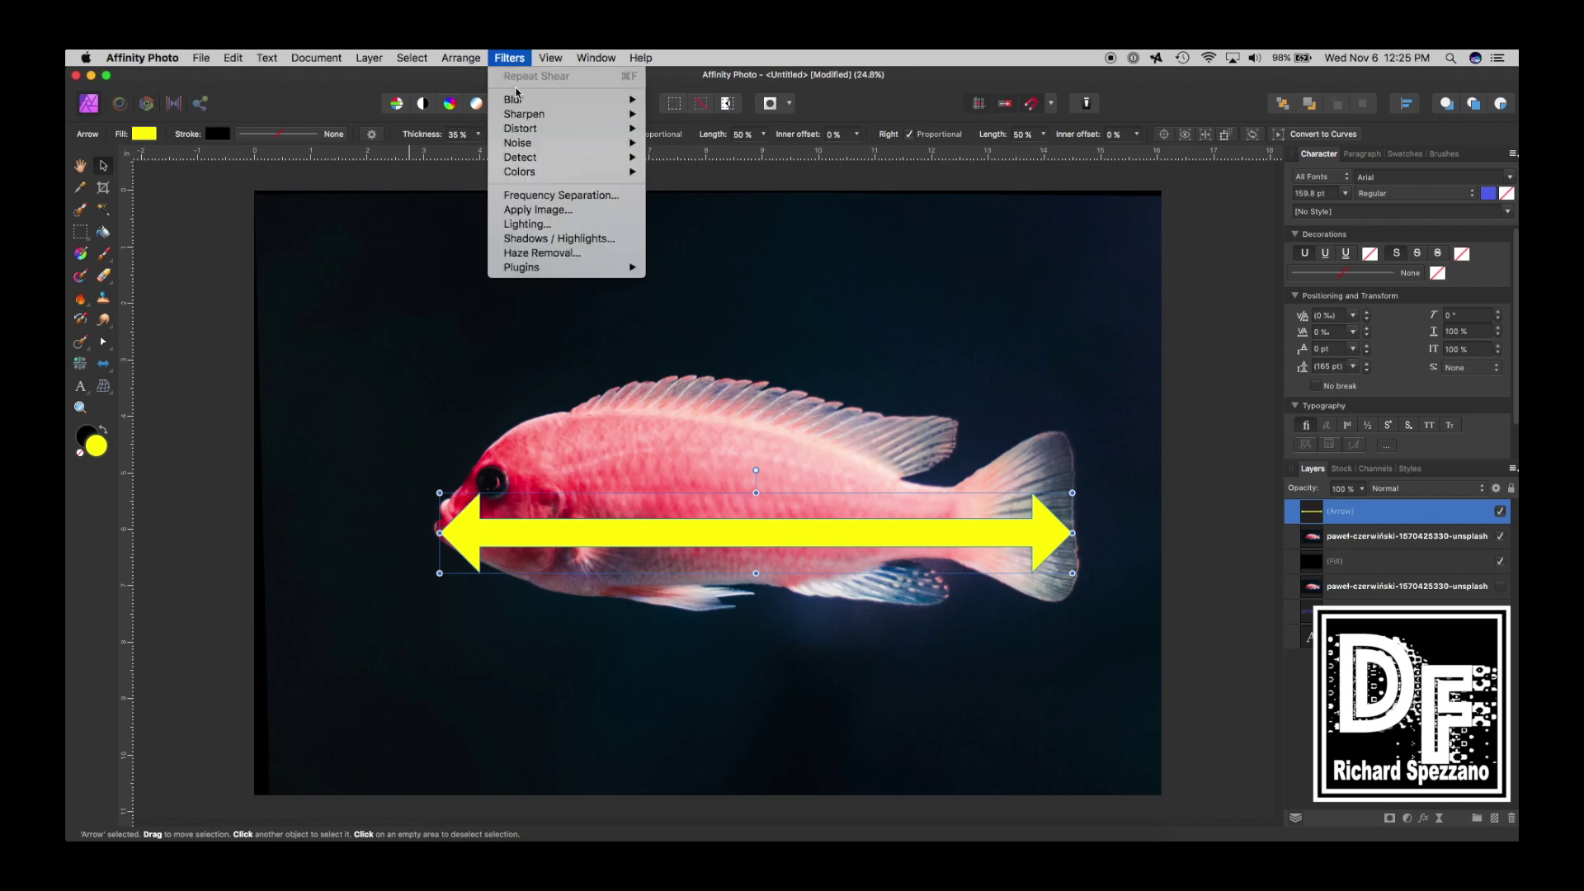
mouse_move(524, 129)
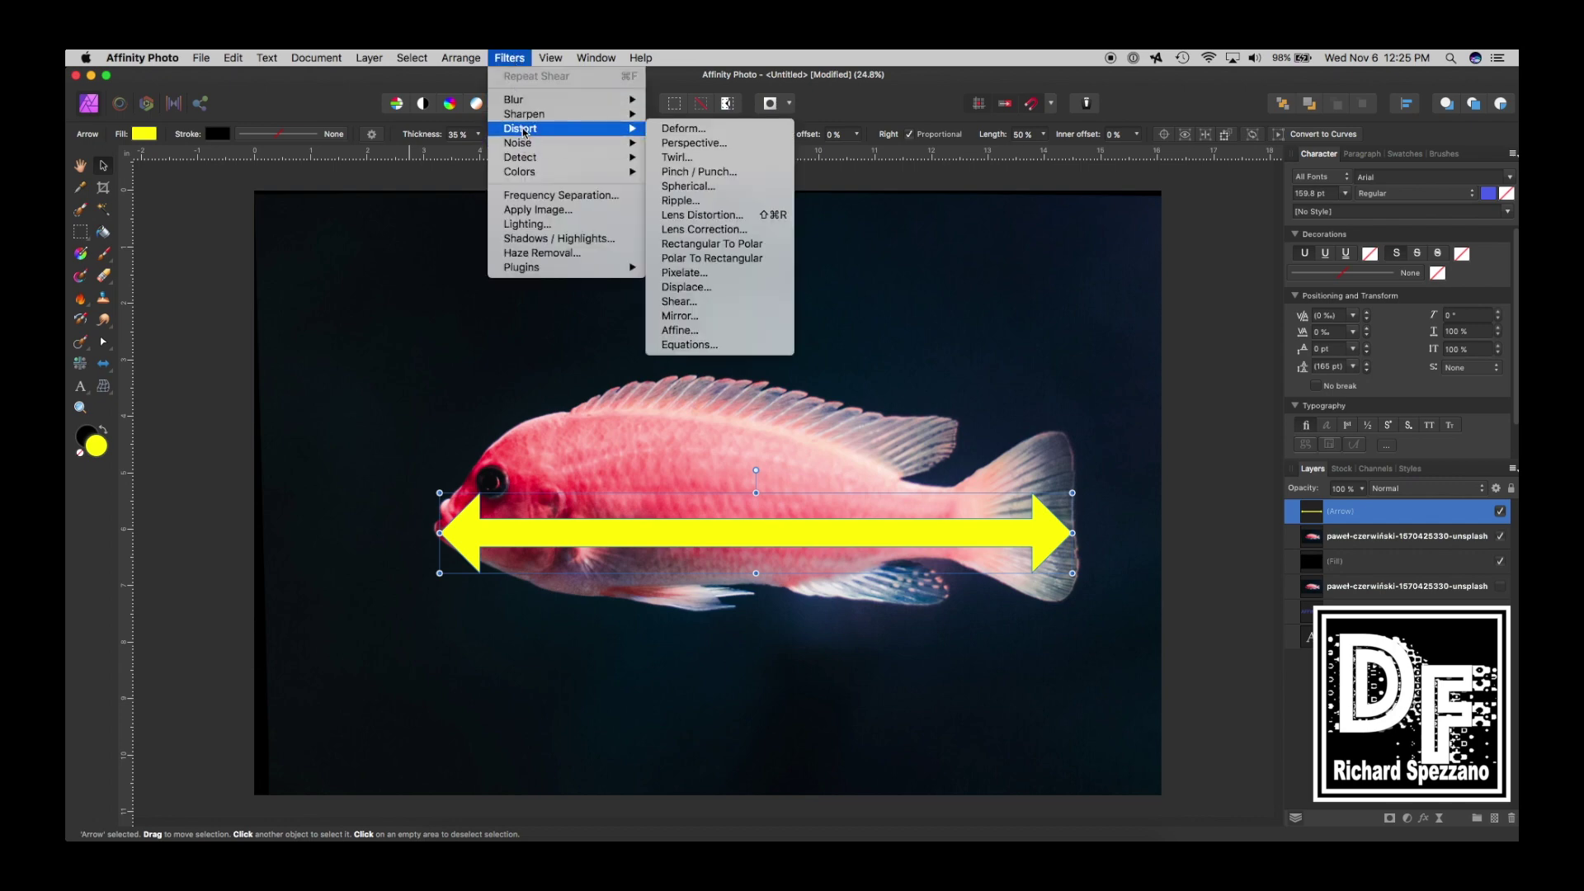
click(701, 302)
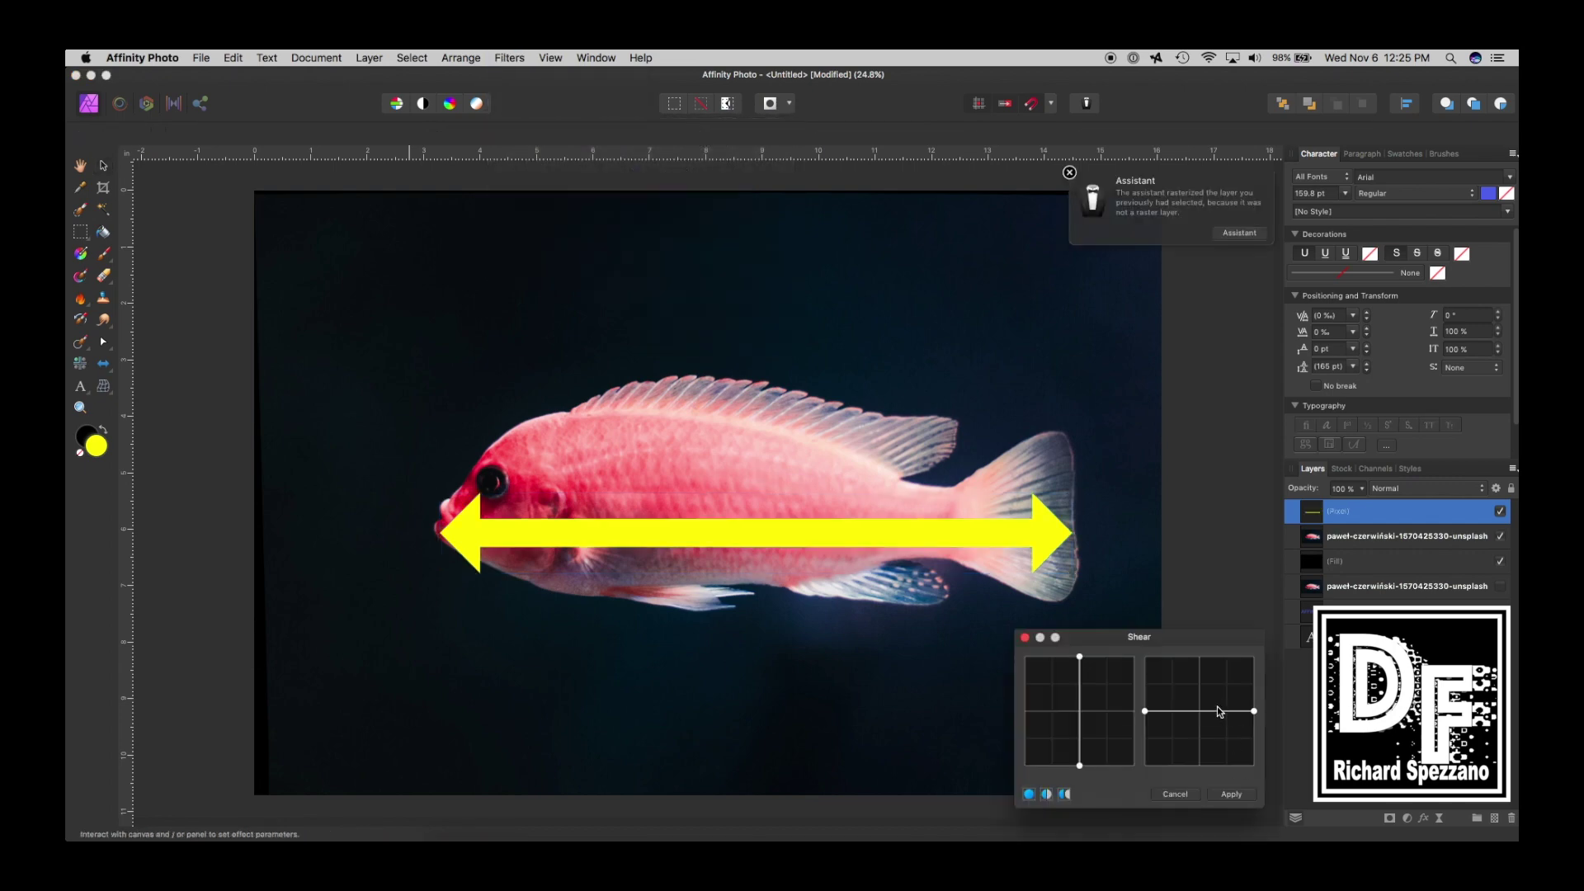
drag(1205, 717, 1146, 688)
drag(1201, 735, 1235, 715)
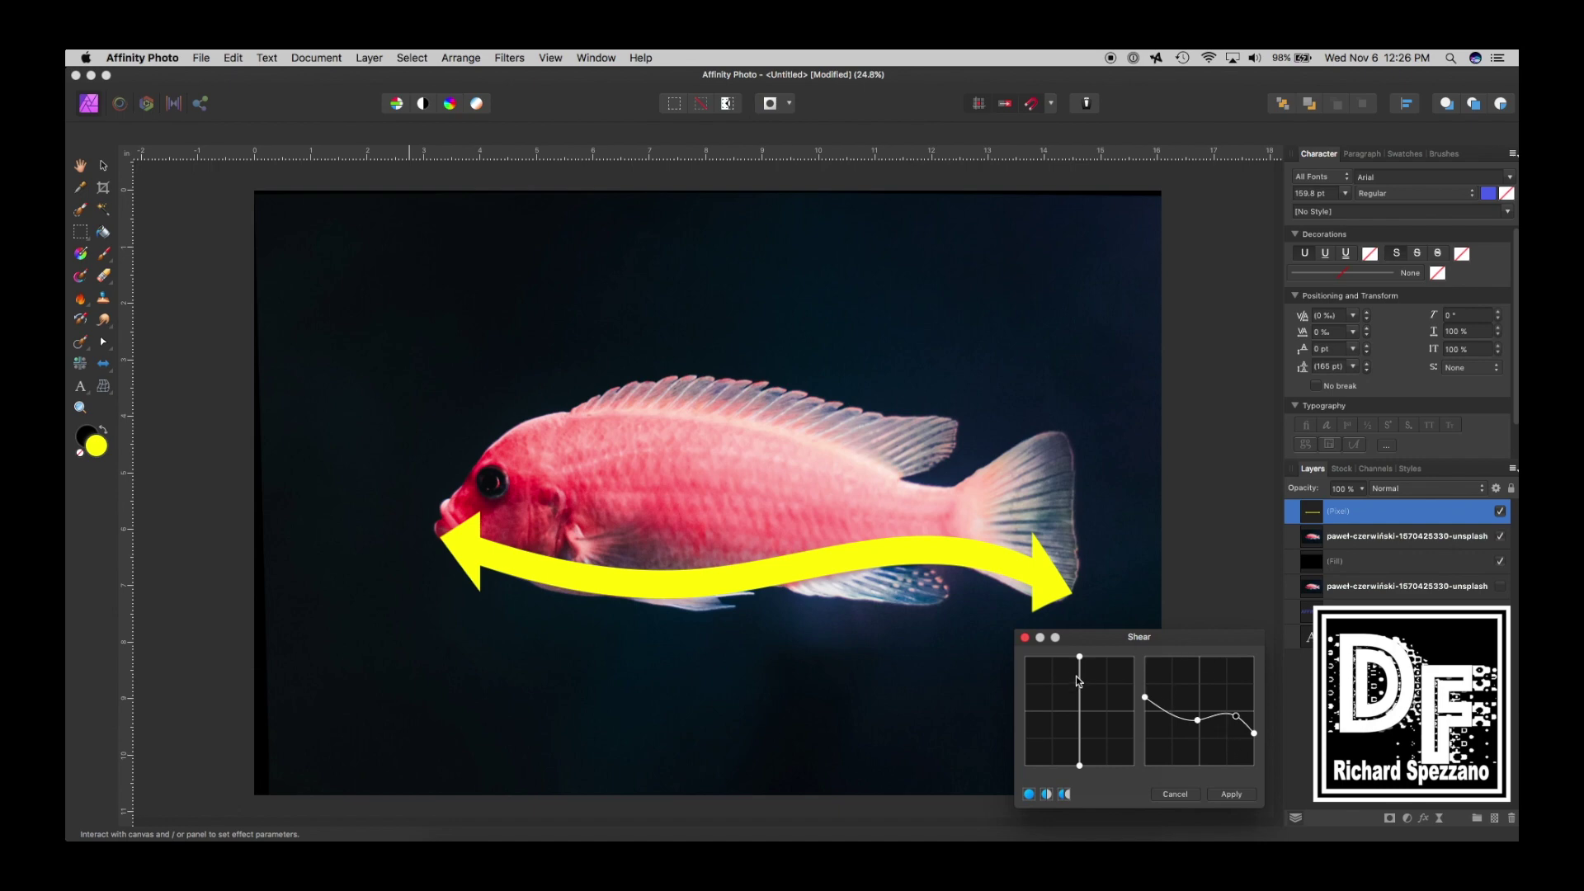
mouse_move(1080, 657)
mouse_down()
mouse_move(1032, 657)
mouse_move(1147, 660)
mouse_move(1082, 660)
mouse_up()
mouse_move(1084, 714)
mouse_down()
mouse_move(1054, 707)
mouse_move(1077, 715)
mouse_up()
Apply the wavy arrow's shear, then draw a second yellow double-headed arrow and rotate it vertical
key(Return)
click(103, 364)
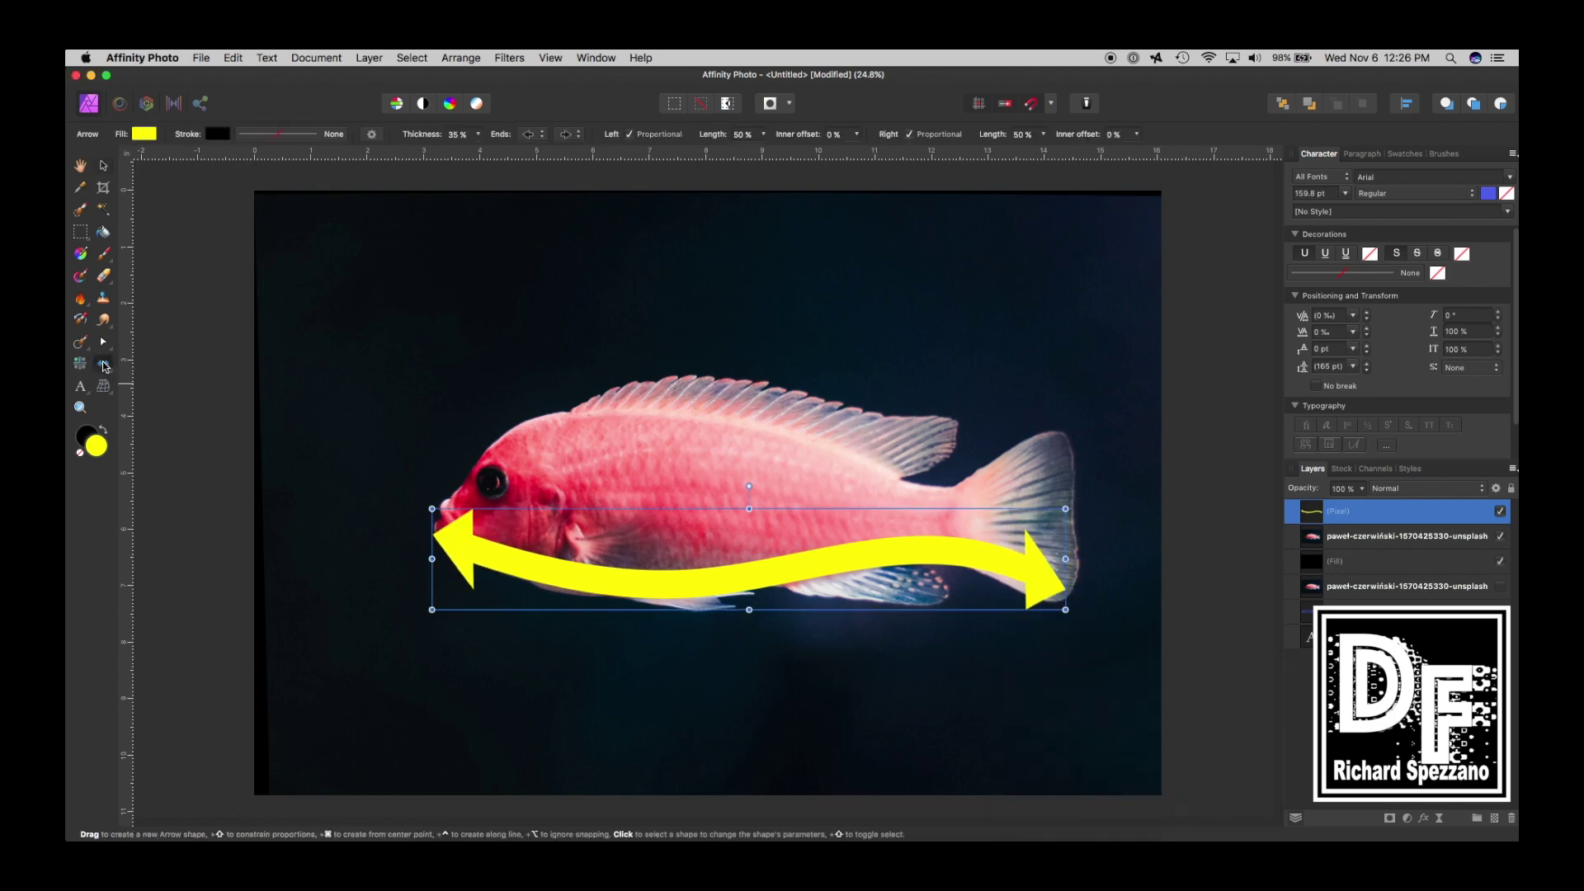
drag(341, 293, 1032, 450)
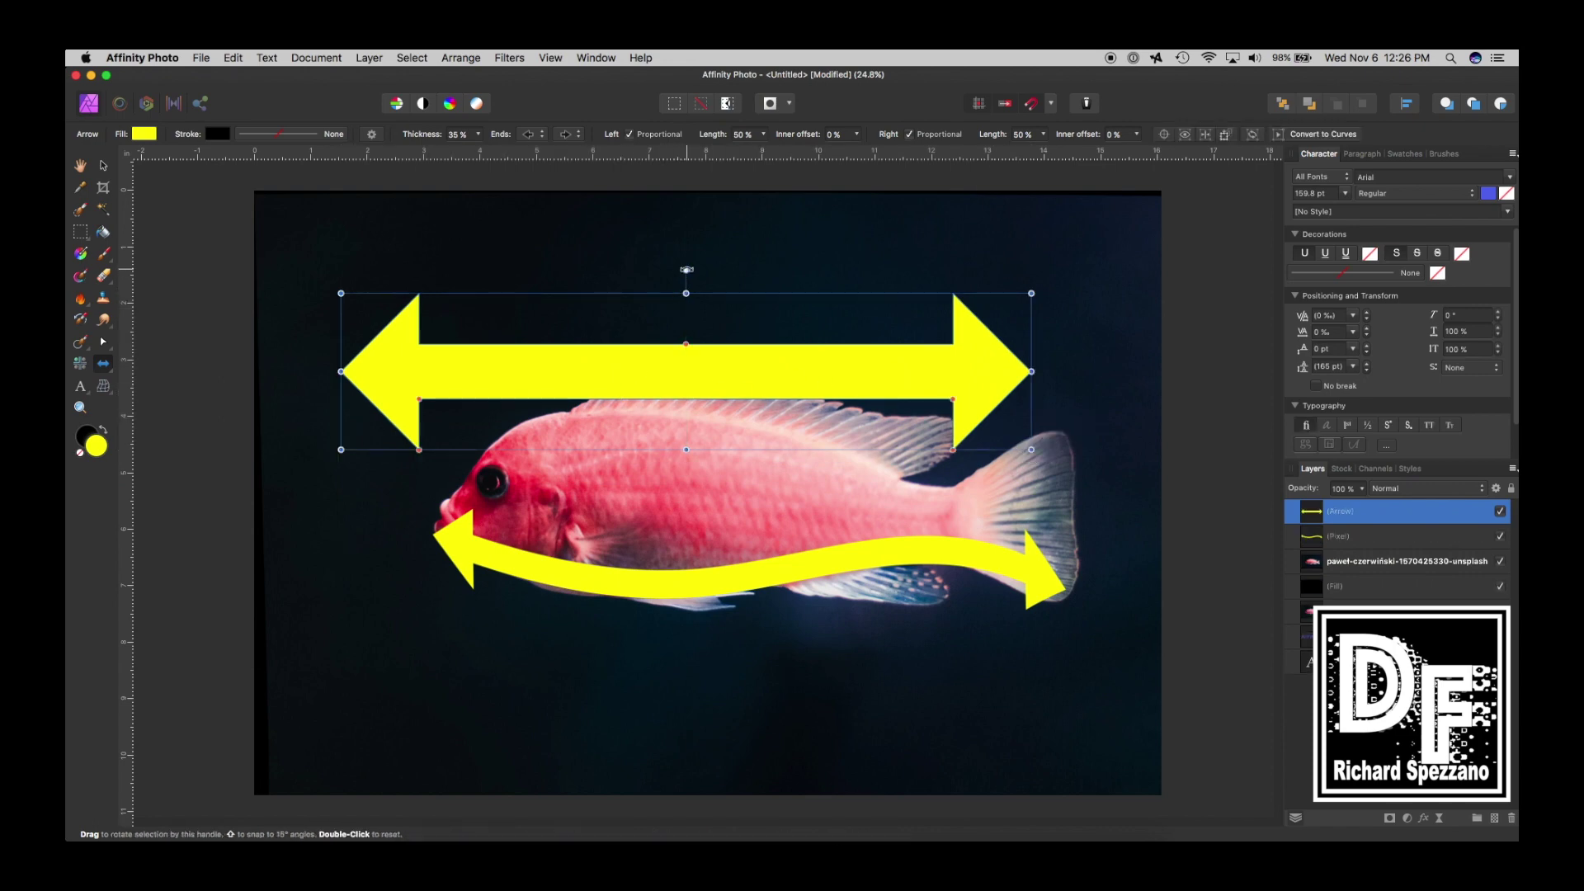
drag(686, 273, 770, 372)
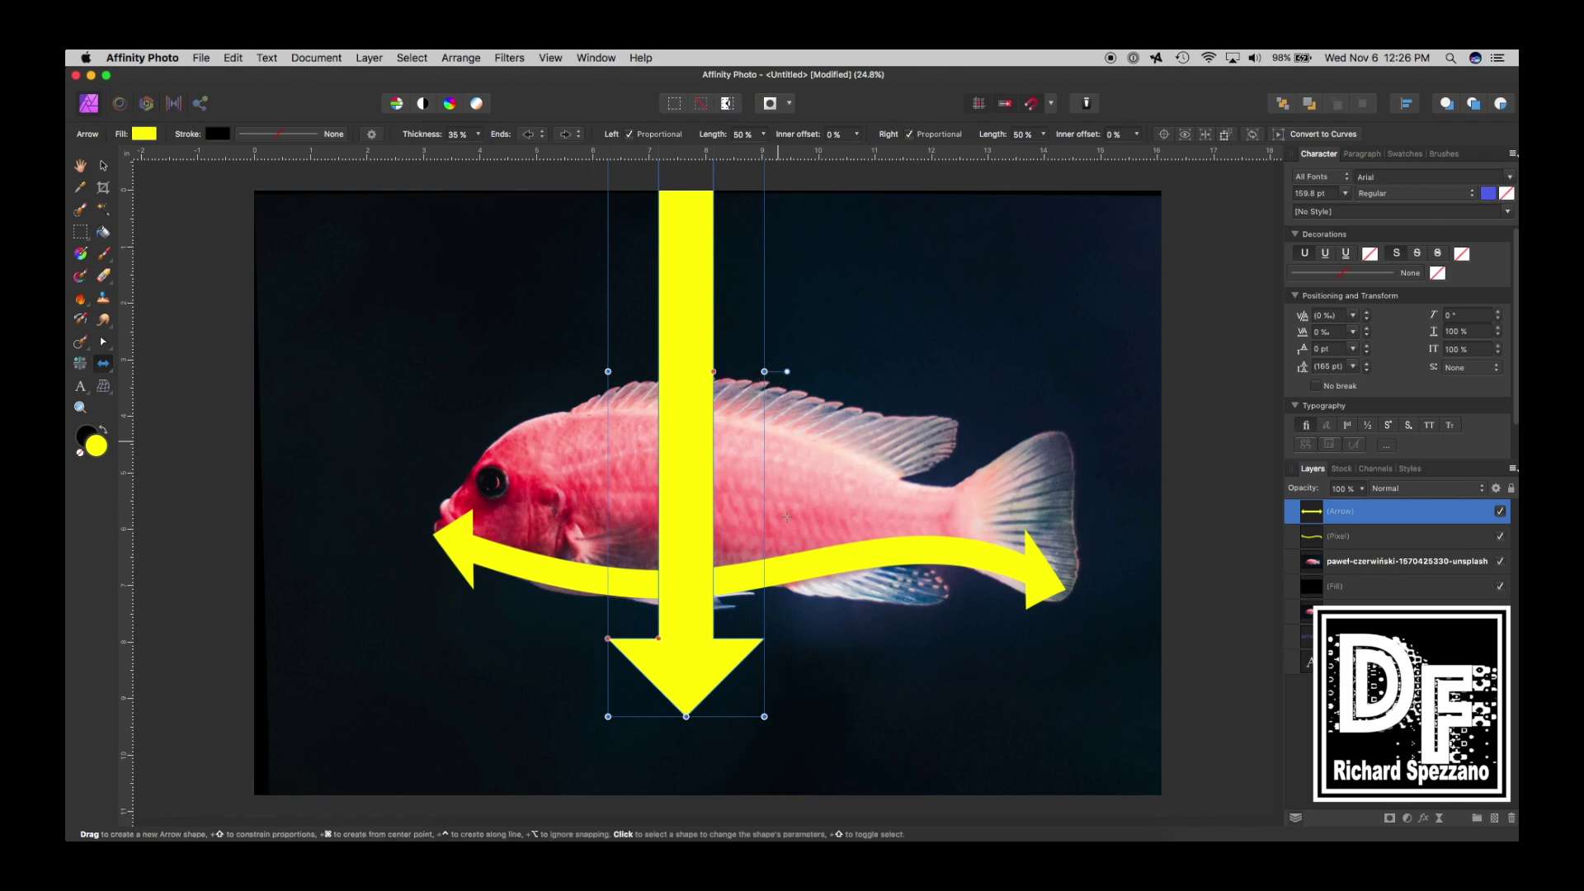
Undo the accidental resize and move the long vertical arrow just left of the fish's head
drag(764, 716, 489, 518)
key(super+z)
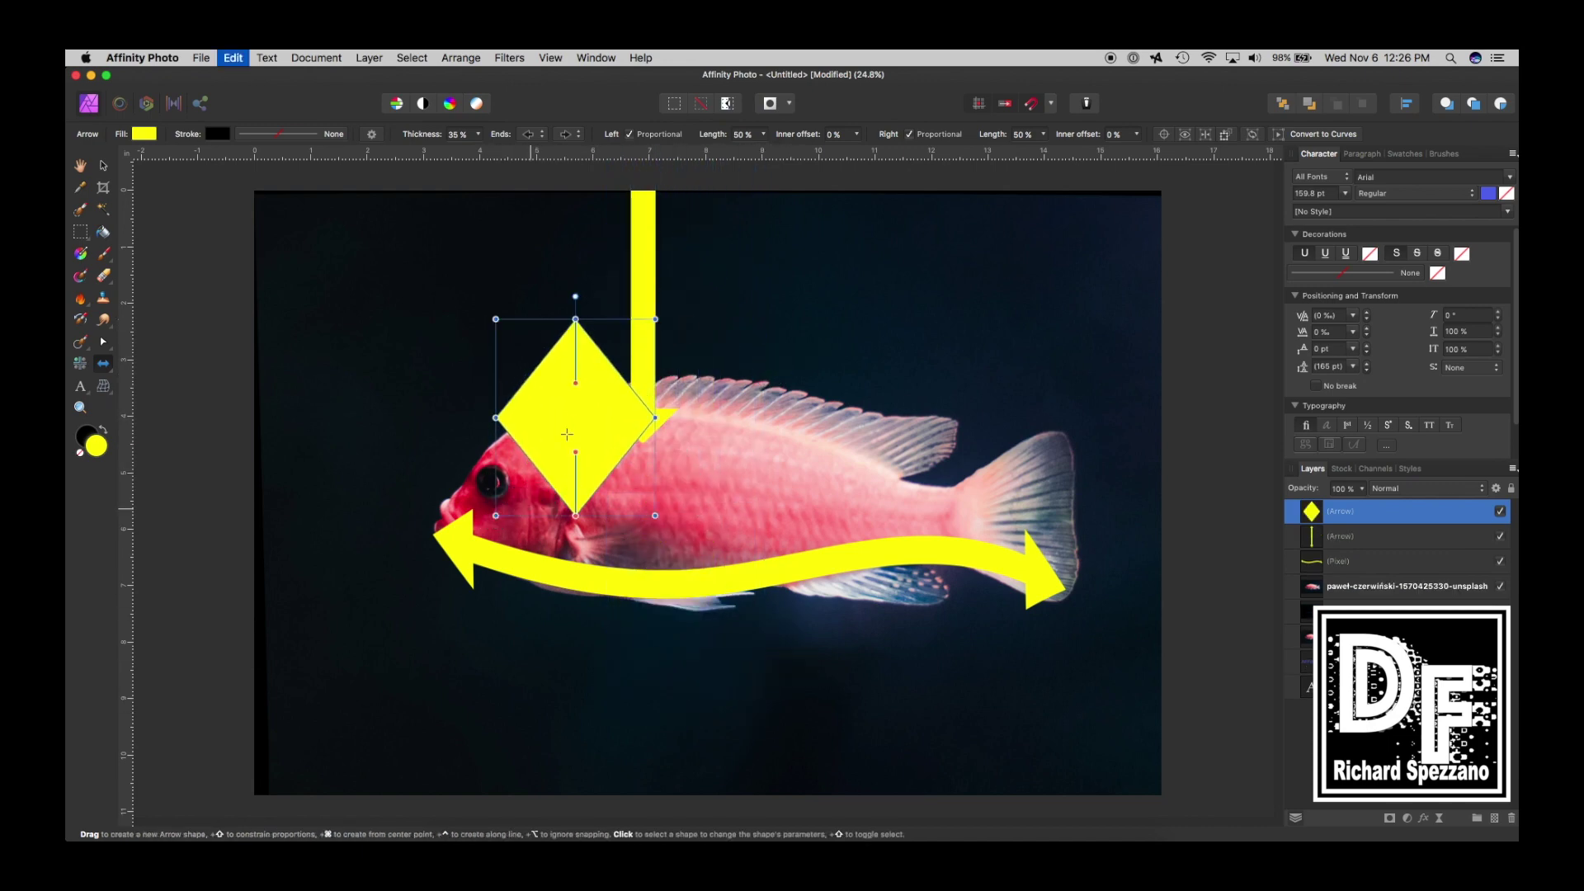
click(102, 165)
key(super+z)
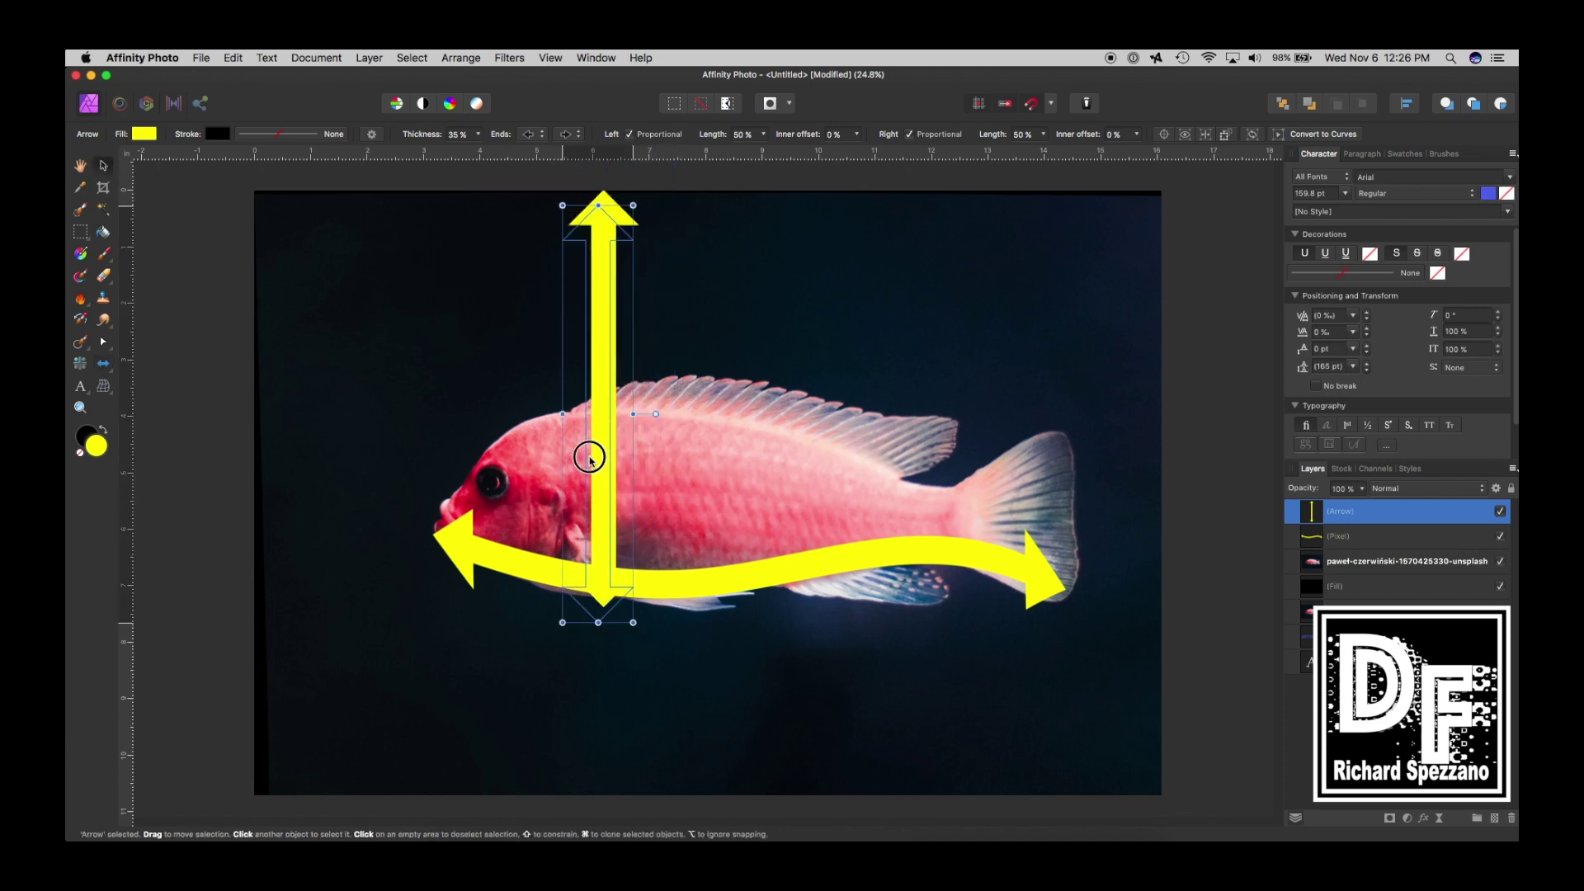
drag(590, 453, 430, 518)
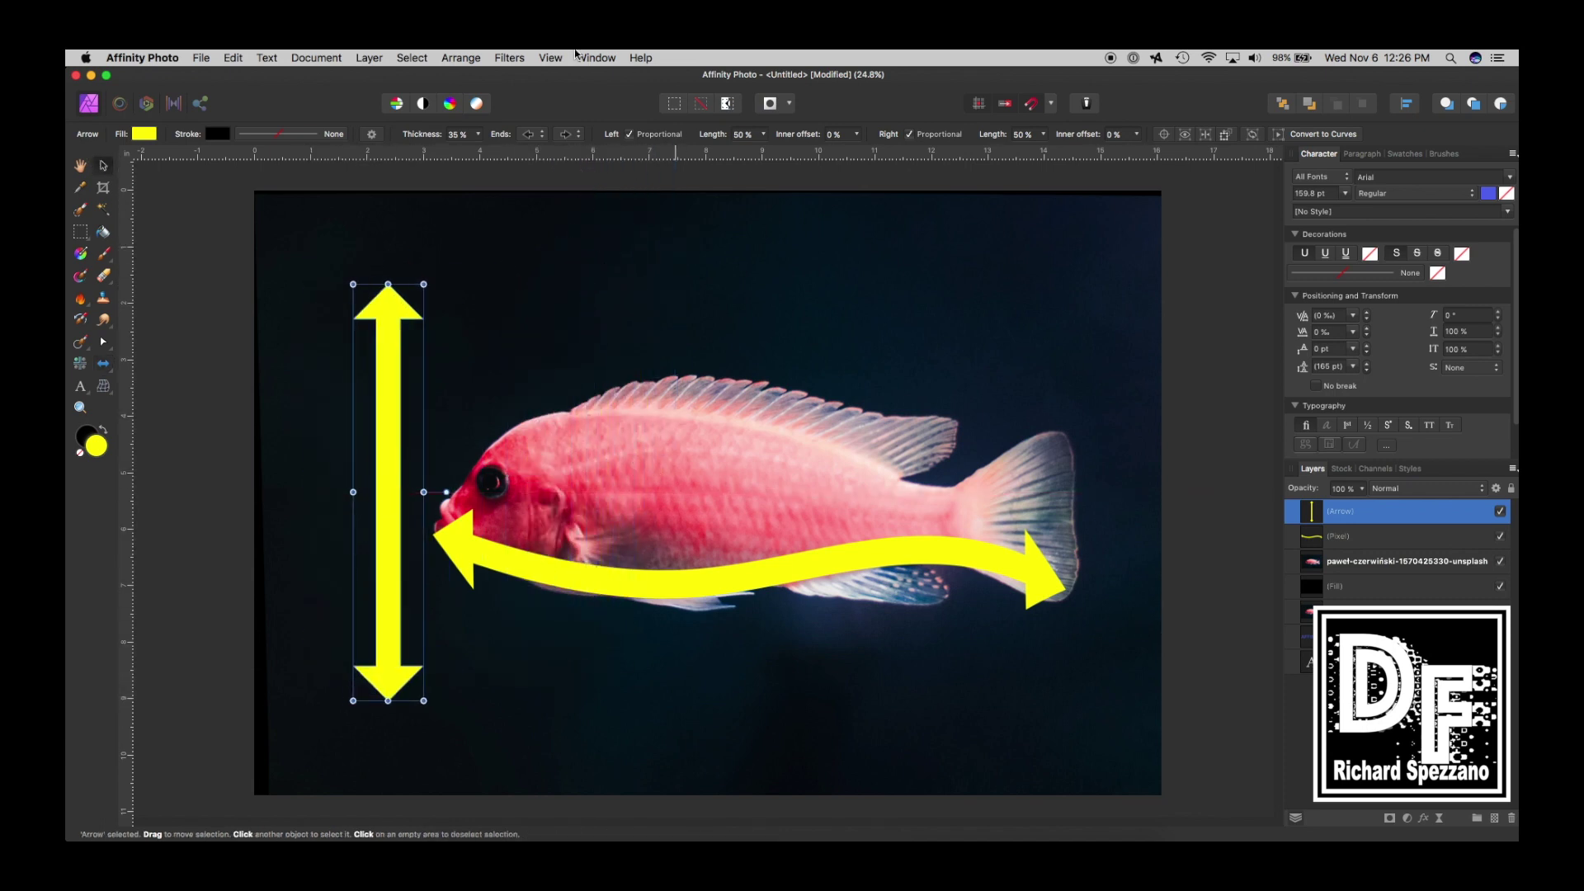
click(513, 59)
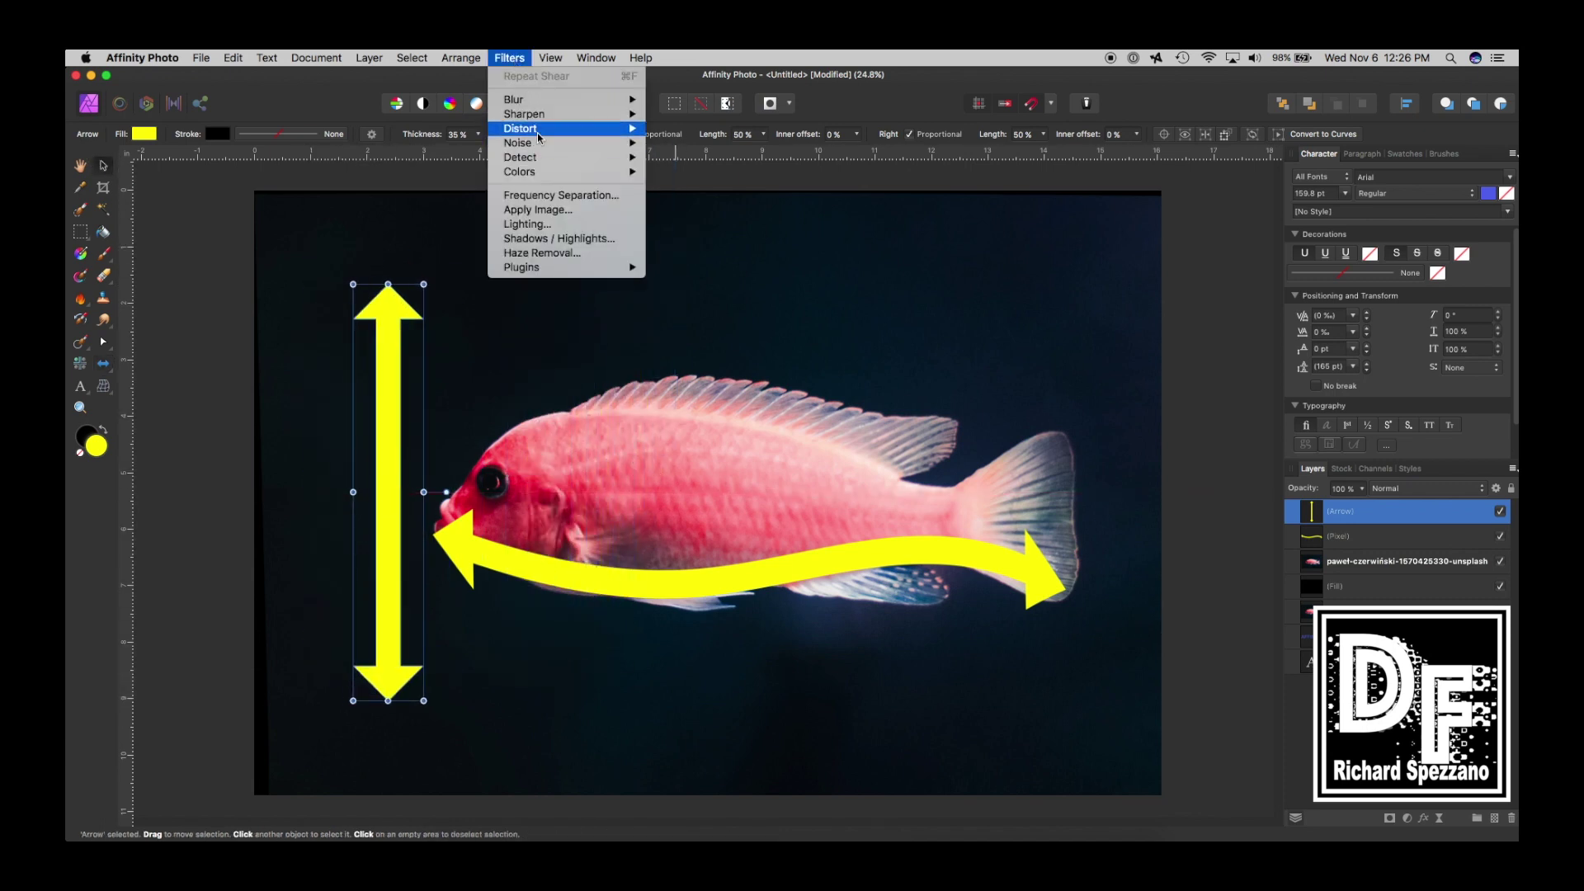
Use Distort > Shear on the vertical arrow and drag grid nodes to bend it into an arc across the fish
mouse_move(577, 129)
click(679, 301)
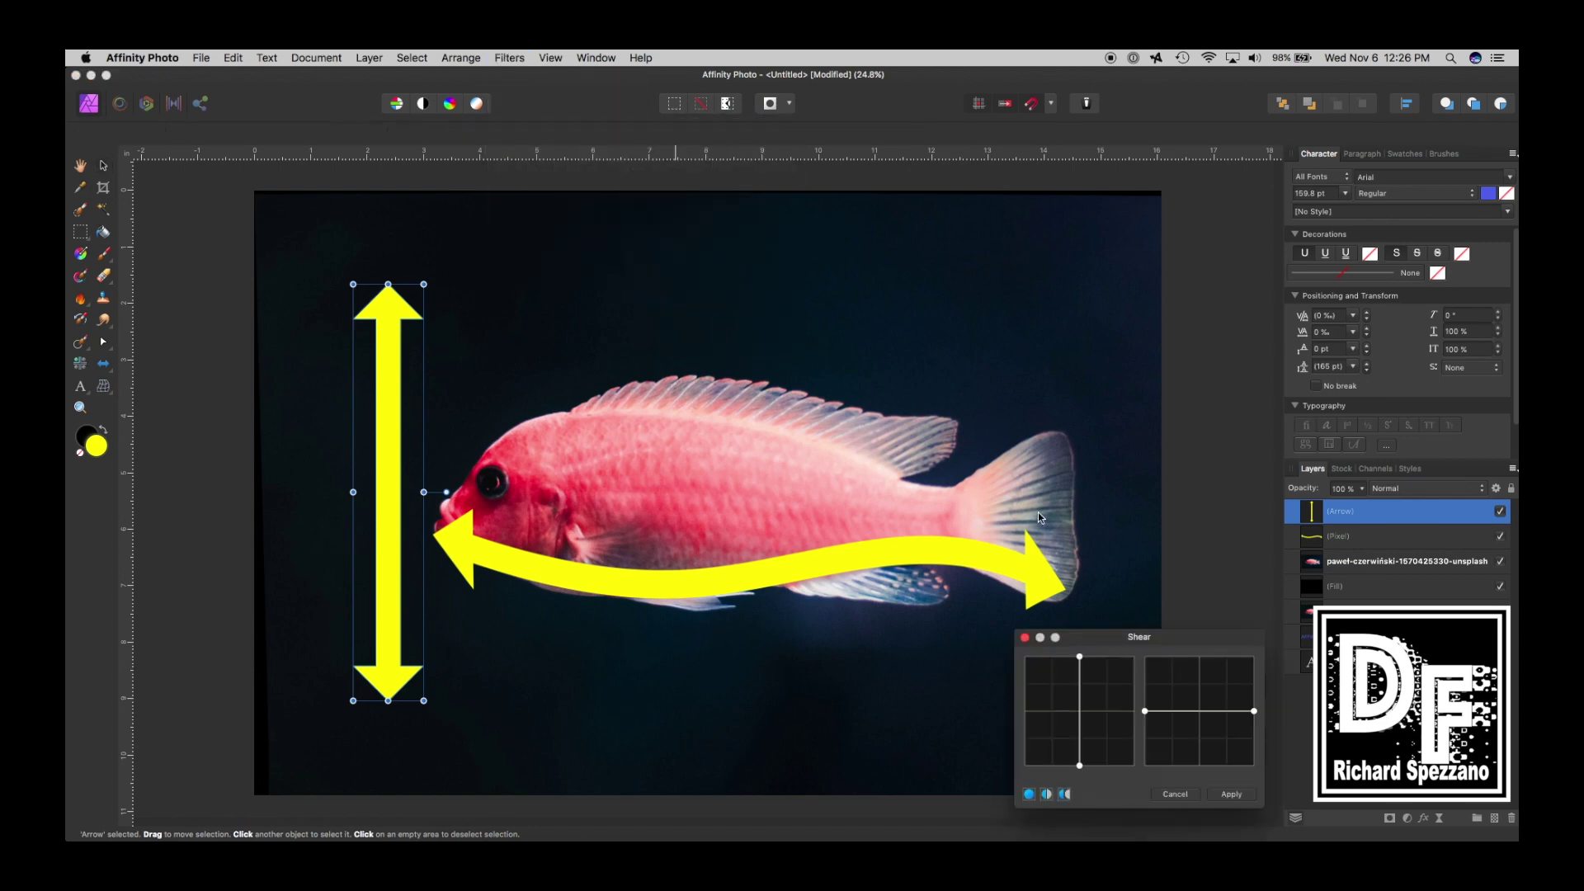
drag(1083, 726, 1025, 691)
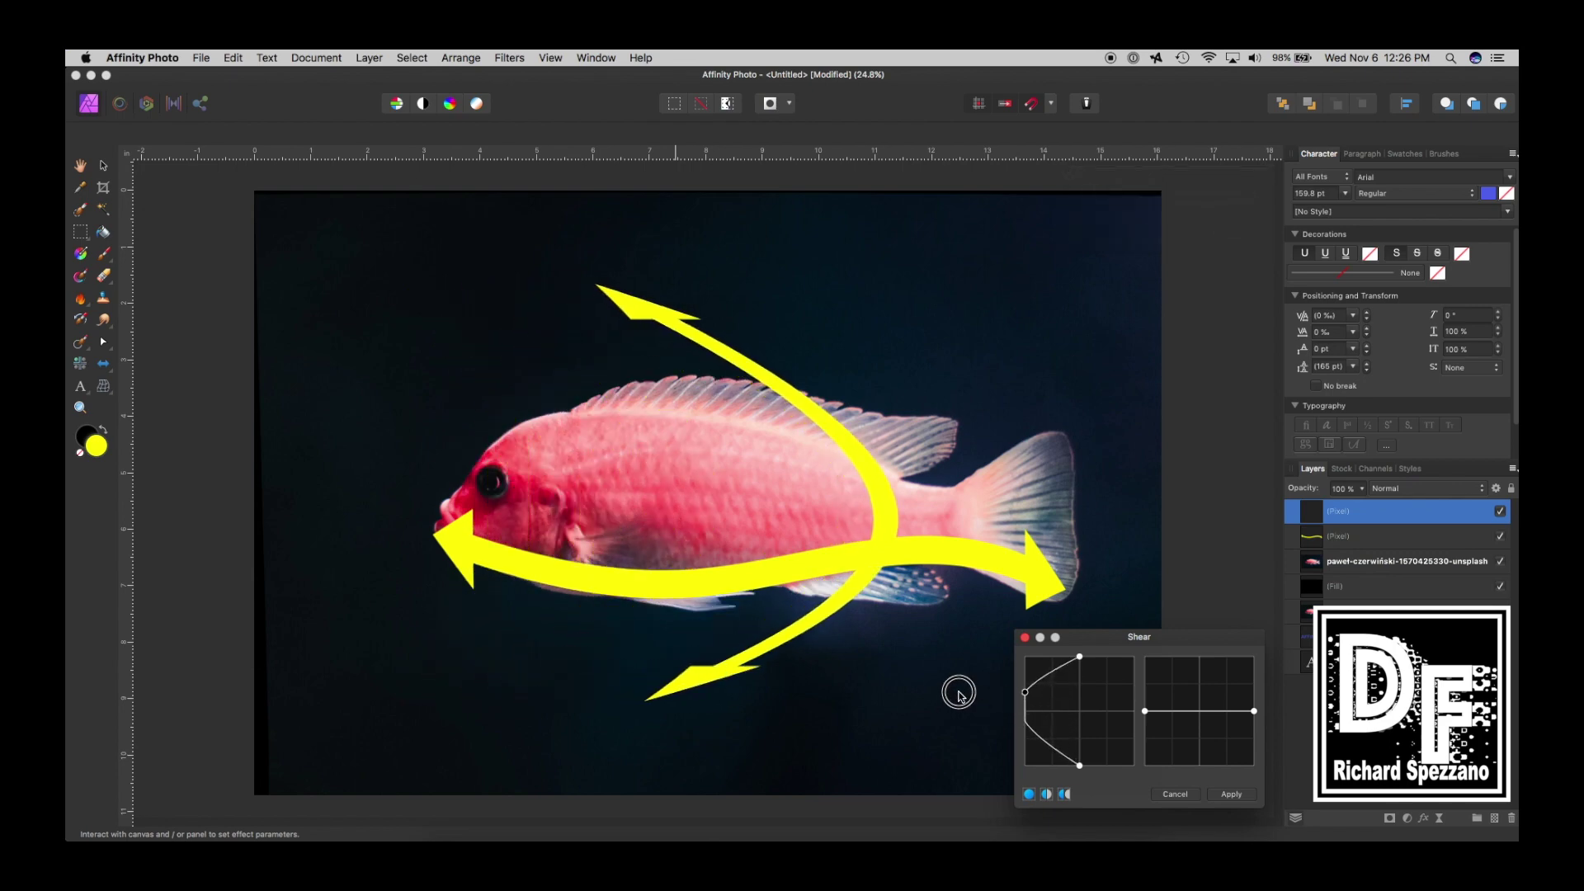
drag(1026, 697, 1029, 711)
mouse_move(1082, 663)
mouse_down()
mouse_move(1061, 654)
mouse_move(1074, 657)
mouse_up()
mouse_move(1205, 714)
mouse_down()
mouse_move(1210, 671)
mouse_move(1208, 730)
mouse_move(1192, 702)
mouse_move(1189, 714)
mouse_up()
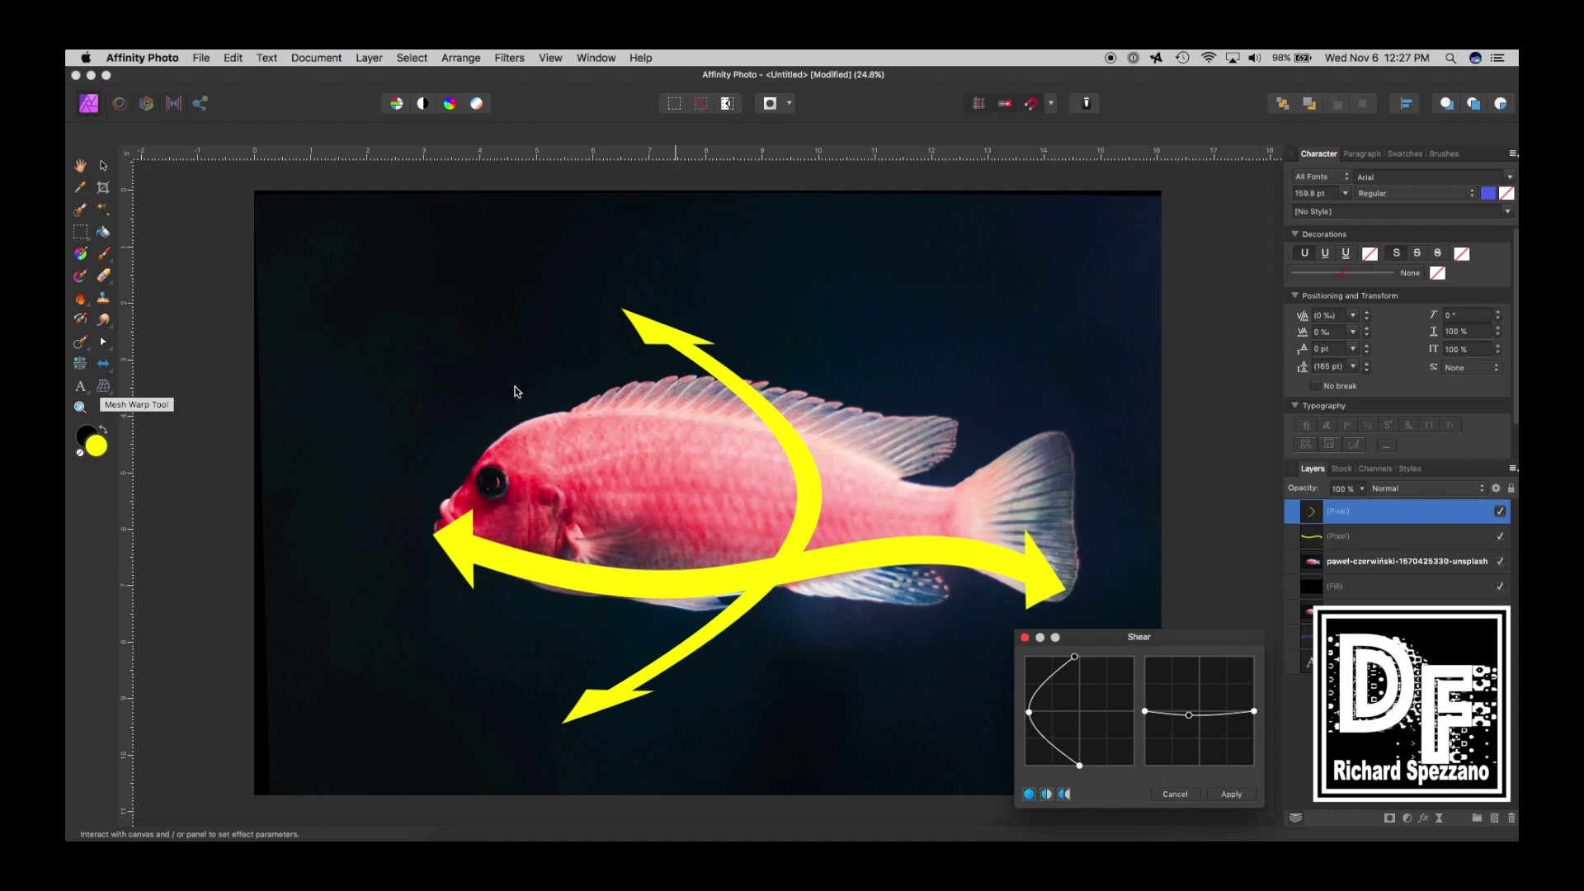
drag(1197, 642, 1152, 645)
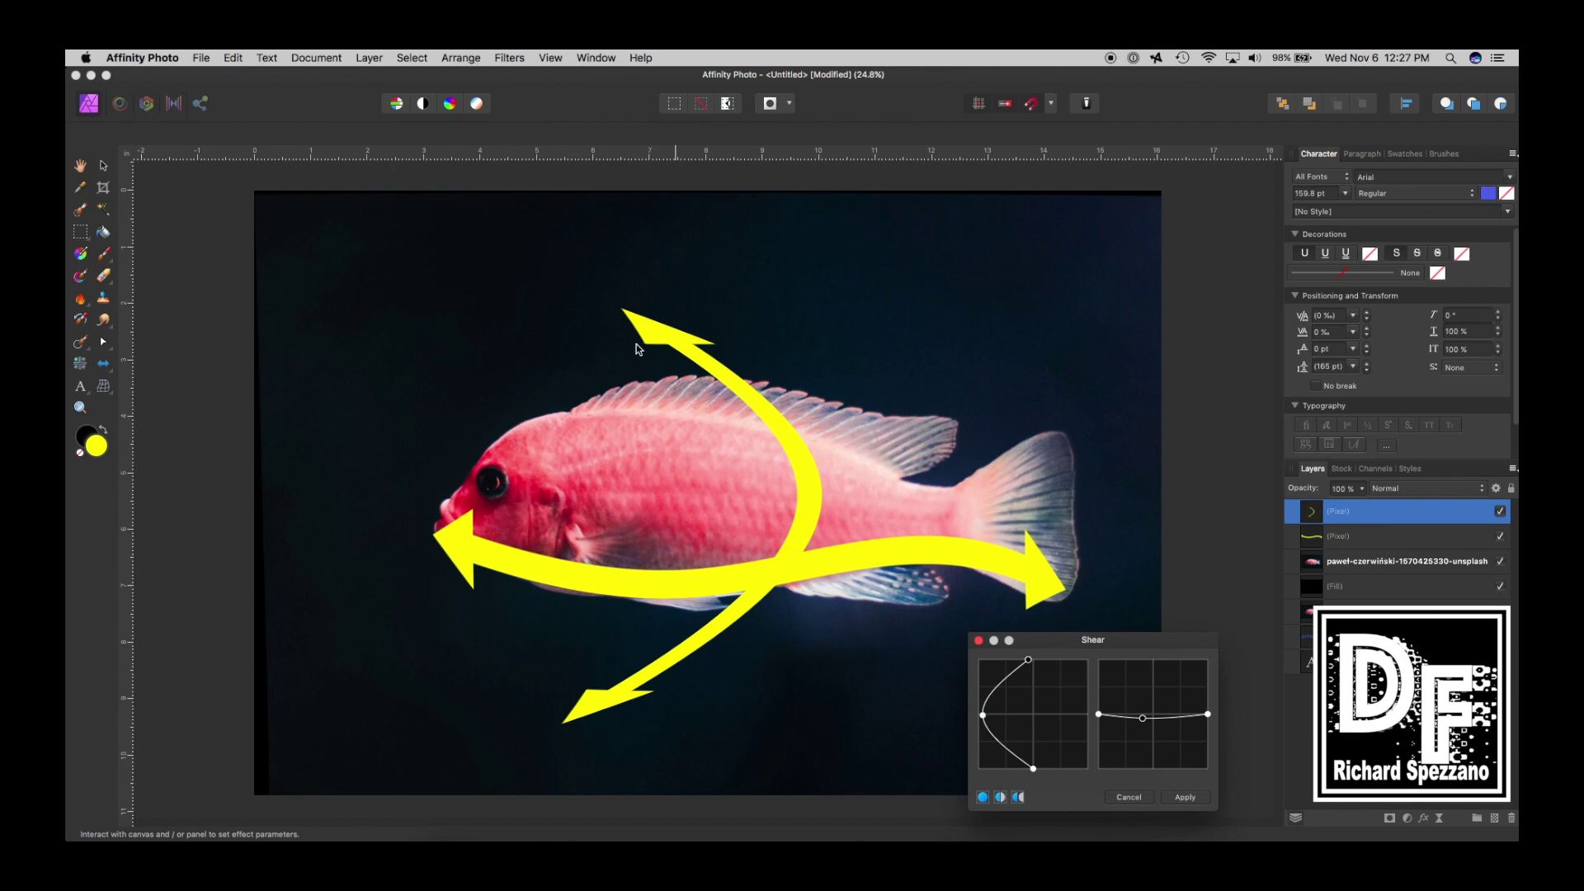
click(1248, 427)
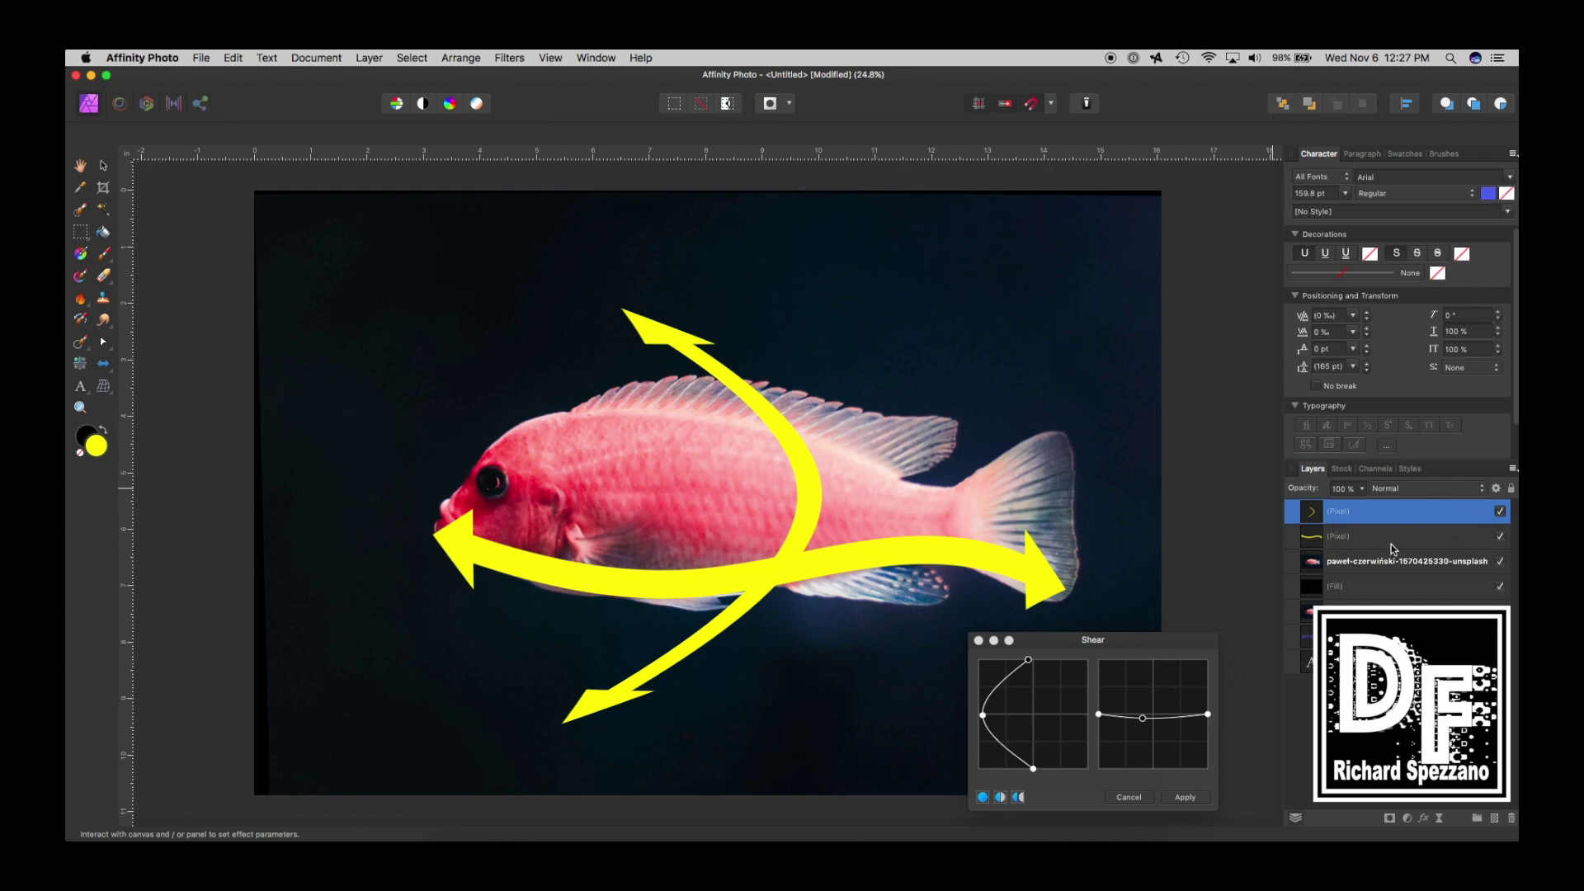
Commit the Shear on the arced arrow and deselect everything to show the finished fish image
click(103, 166)
click(645, 329)
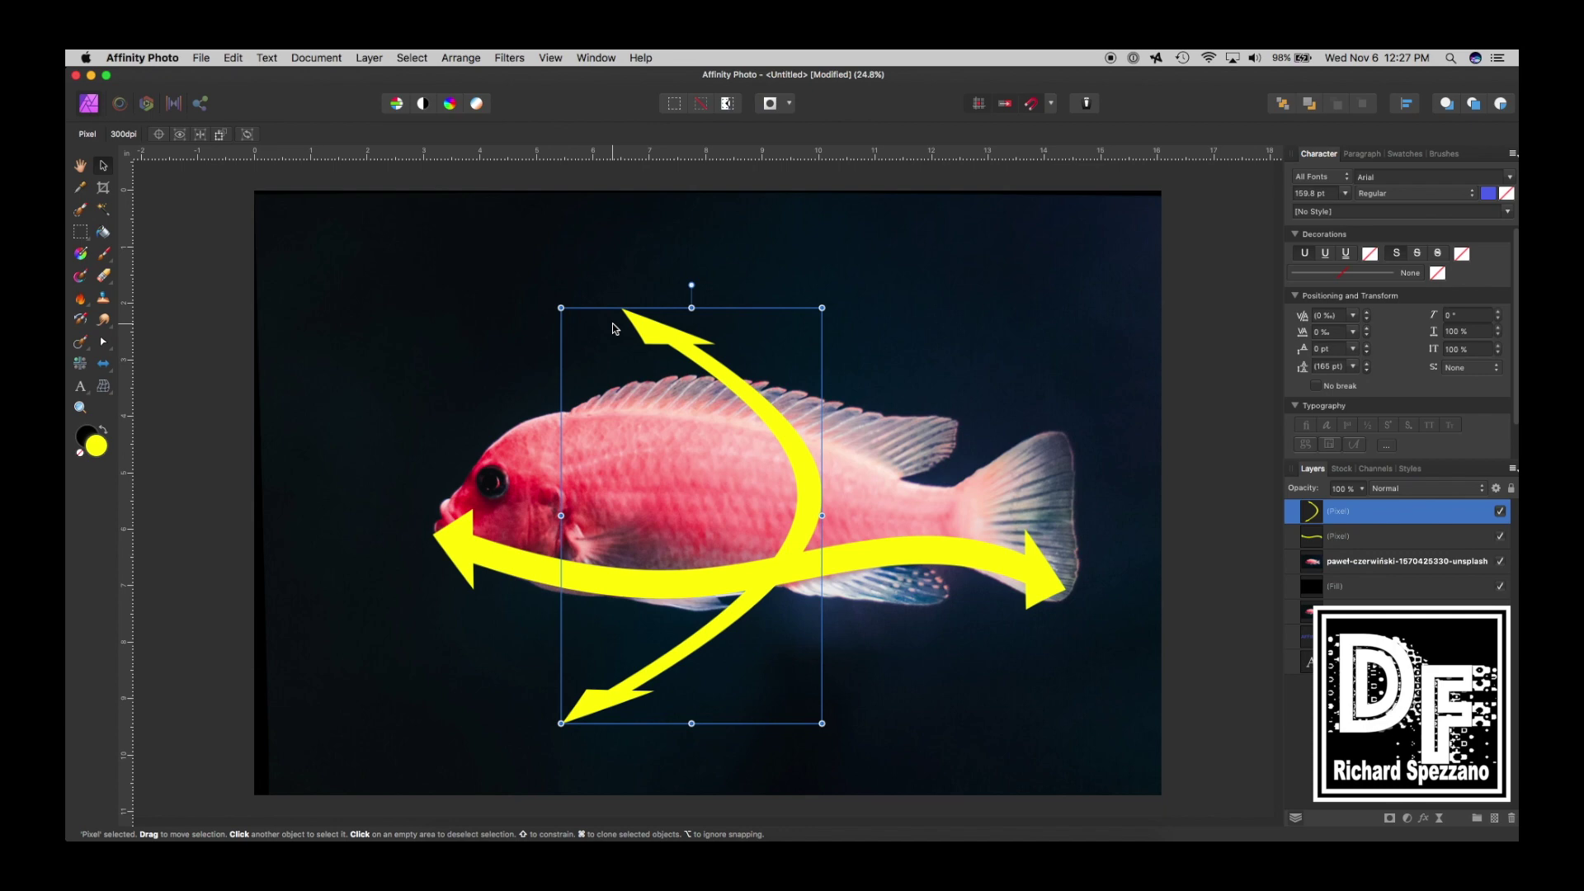
click(212, 301)
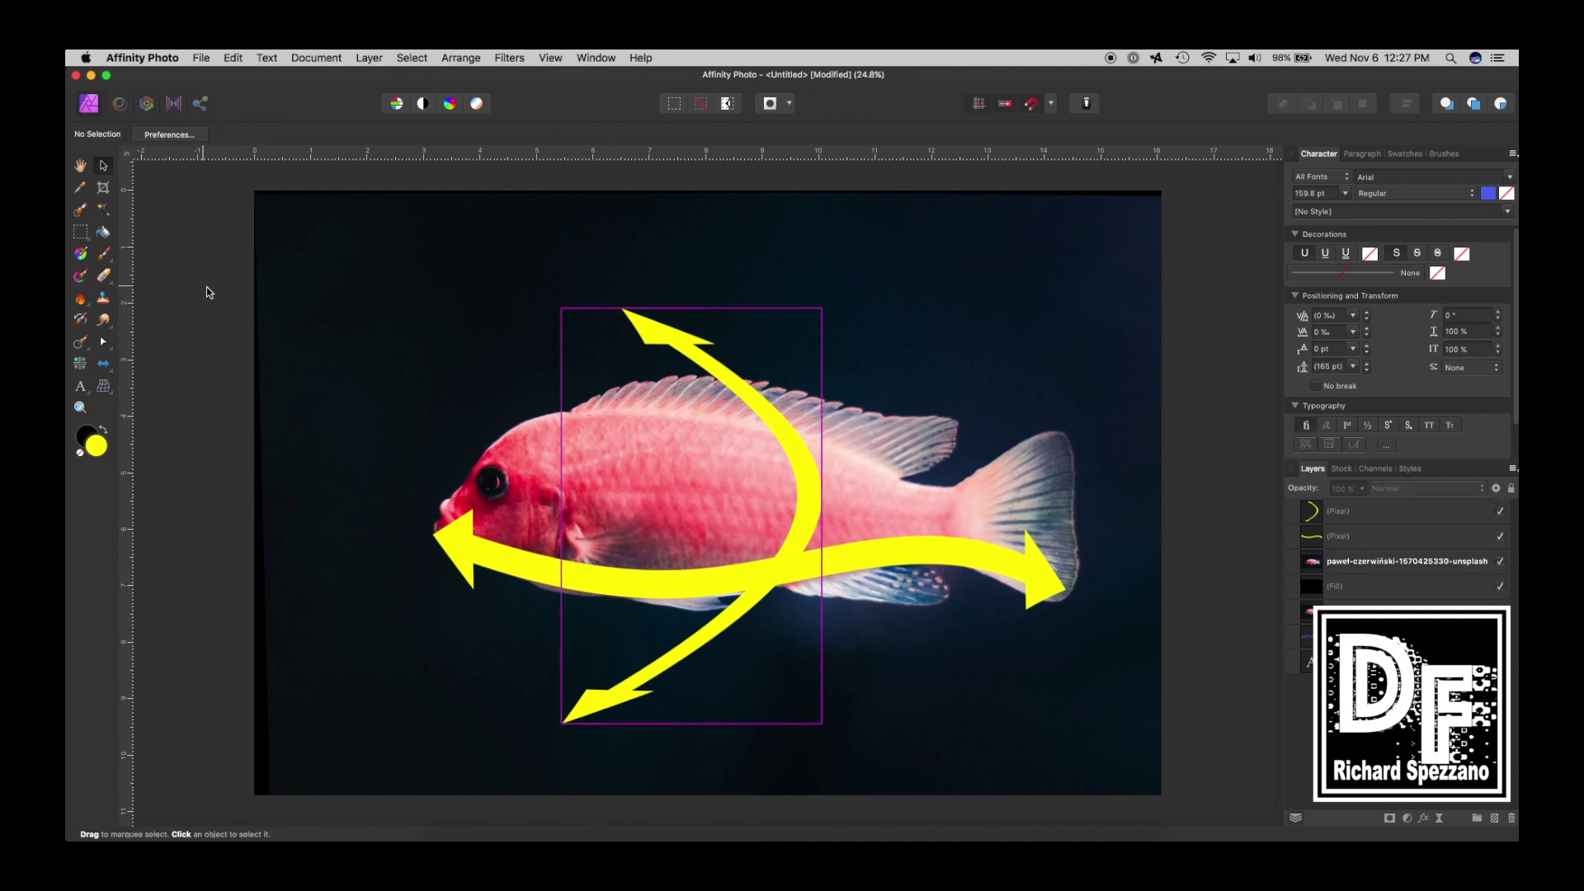